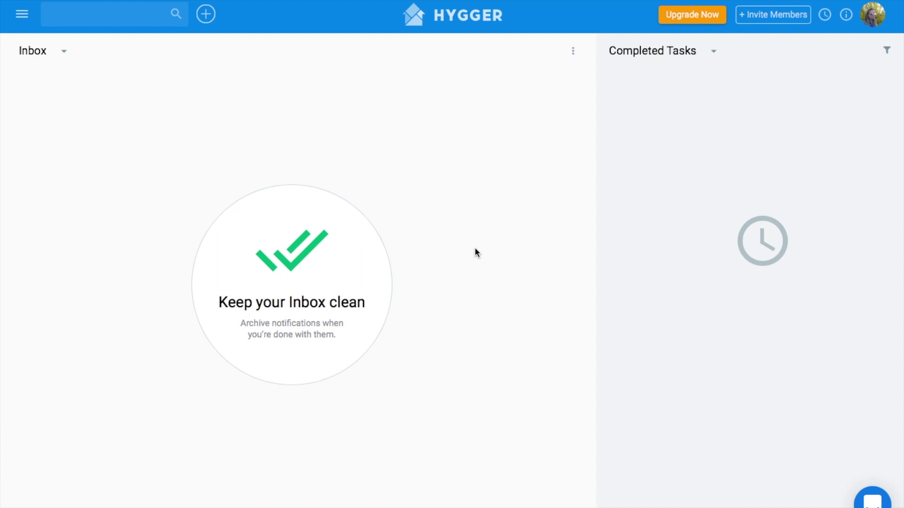
# Start a new board and browse the ready-made board templates
pyautogui.click(206, 15)
pyautogui.click(242, 65)
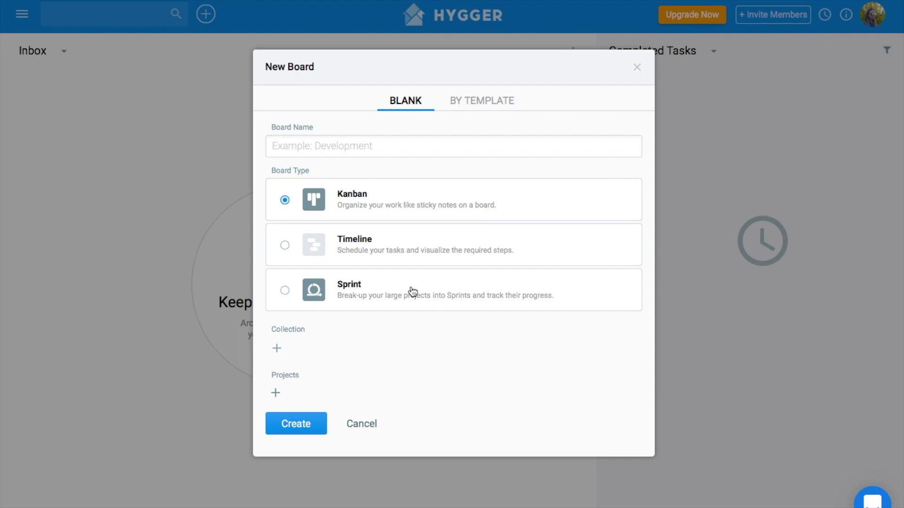
pyautogui.click(480, 107)
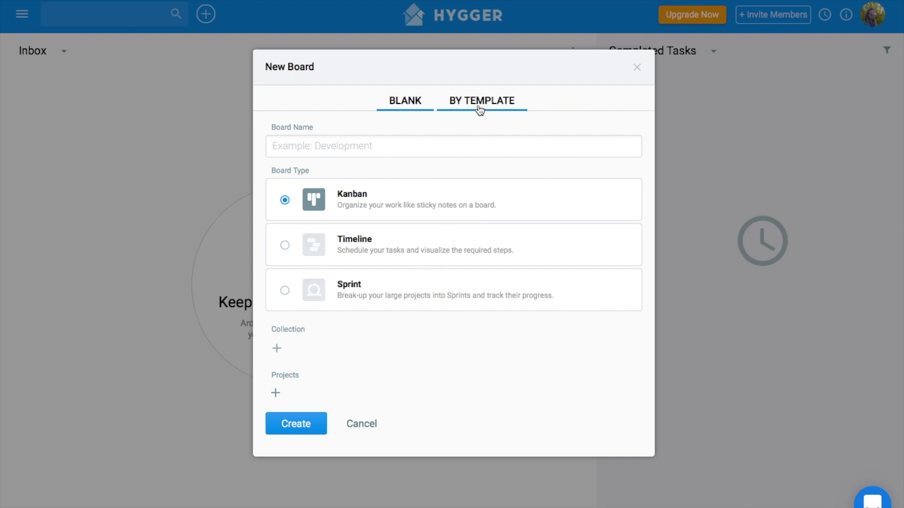
pyautogui.scroll(-5, 496, 242)
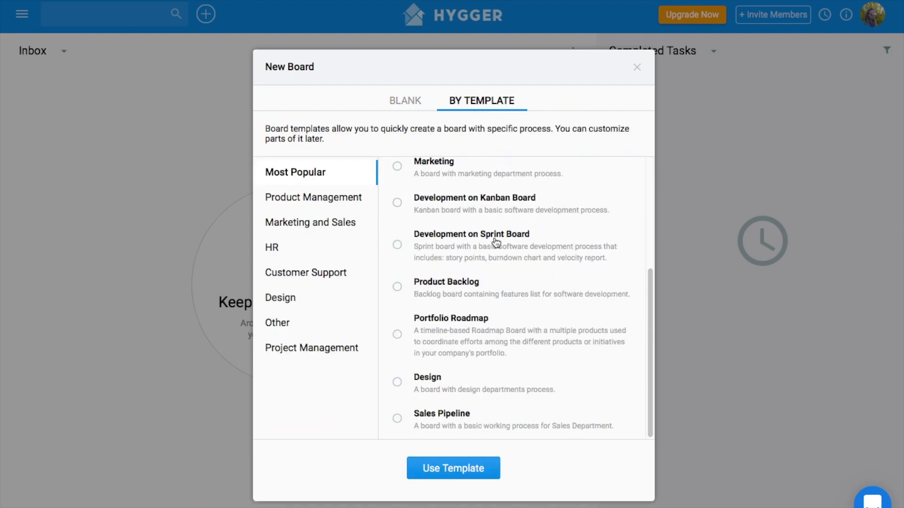
pyautogui.scroll(5, 496, 242)
# Look through template categories and pick Team Tasks Management under Most Popular
pyautogui.click(331, 204)
pyautogui.click(326, 224)
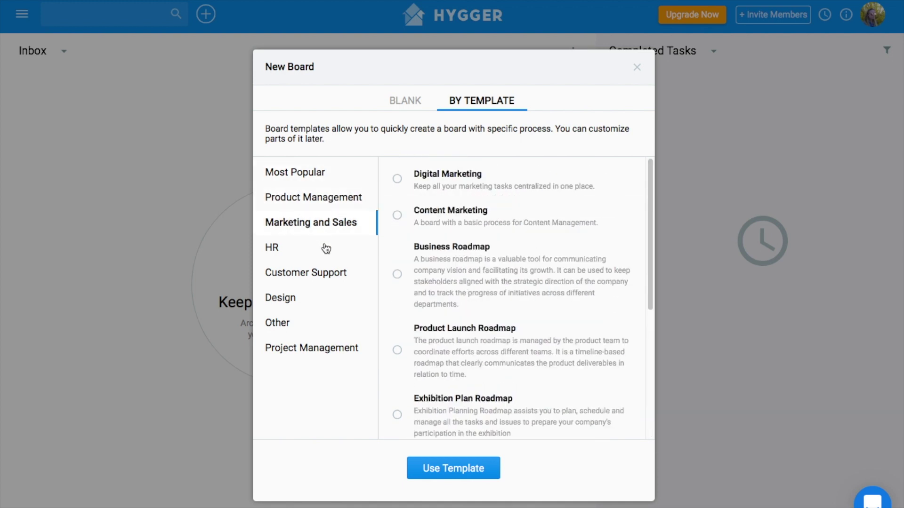
pyautogui.click(323, 248)
pyautogui.click(323, 280)
pyautogui.click(314, 179)
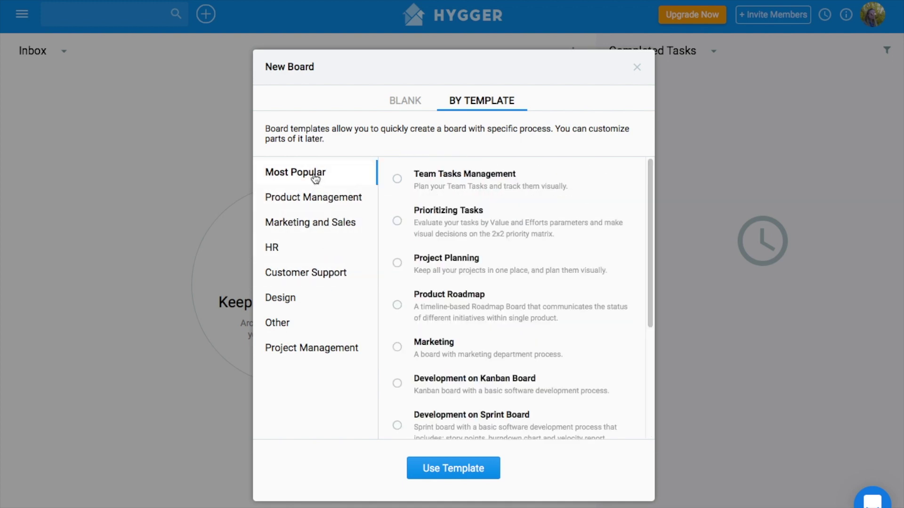
pyautogui.click(483, 185)
# Use the template and create the board named Team tasks
pyautogui.click(472, 469)
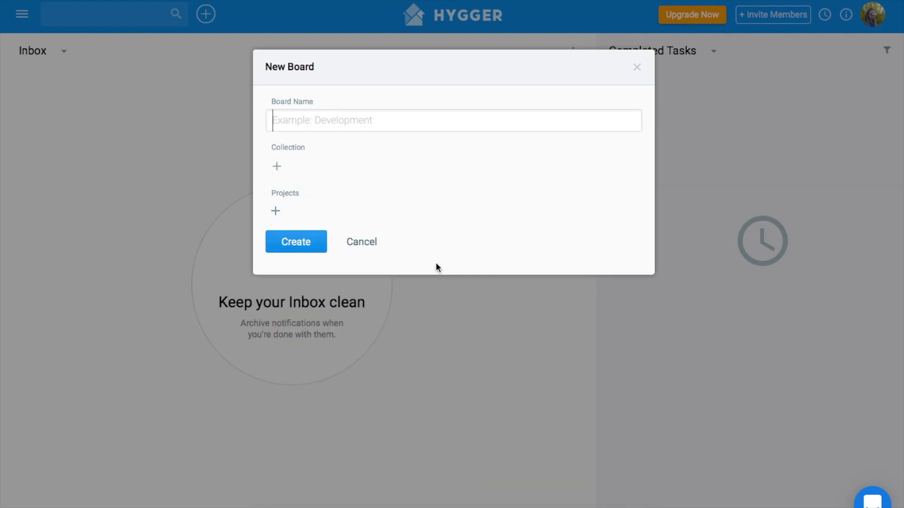
pyautogui.write('Tea')
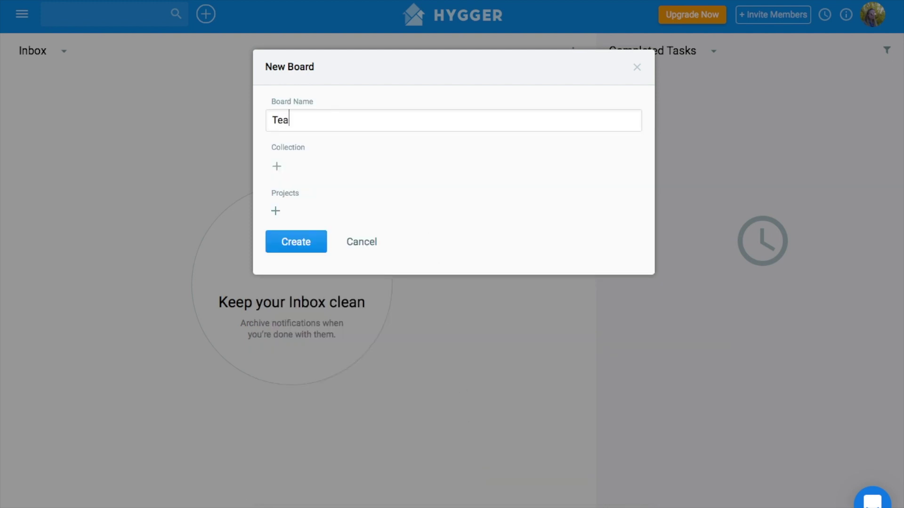
pyautogui.write('m tasks')
pyautogui.click(287, 244)
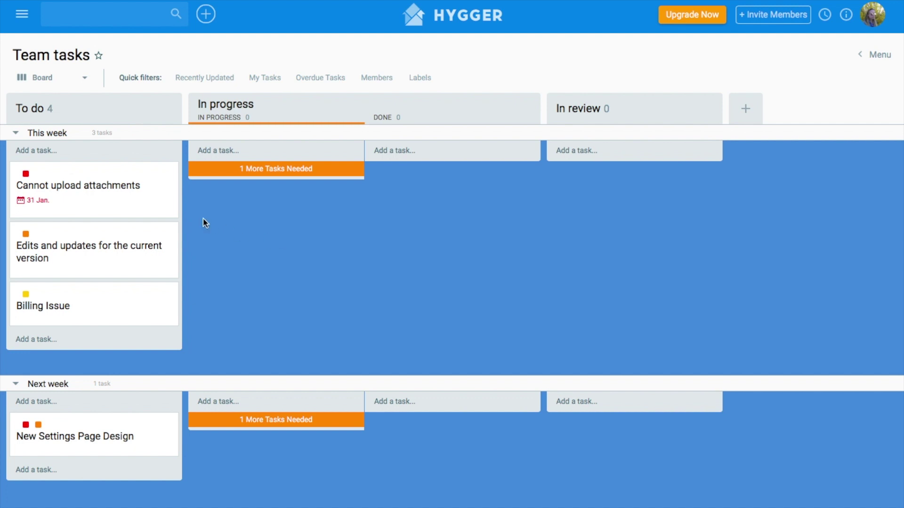
pyautogui.moveTo(119, 200); pyautogui.dragTo(546, 213)
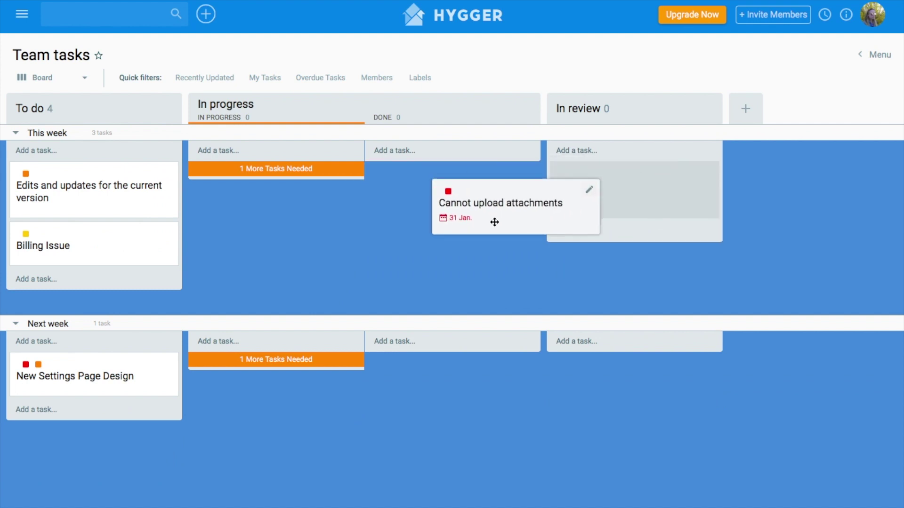
pyautogui.moveTo(546, 213); pyautogui.dragTo(113, 176)
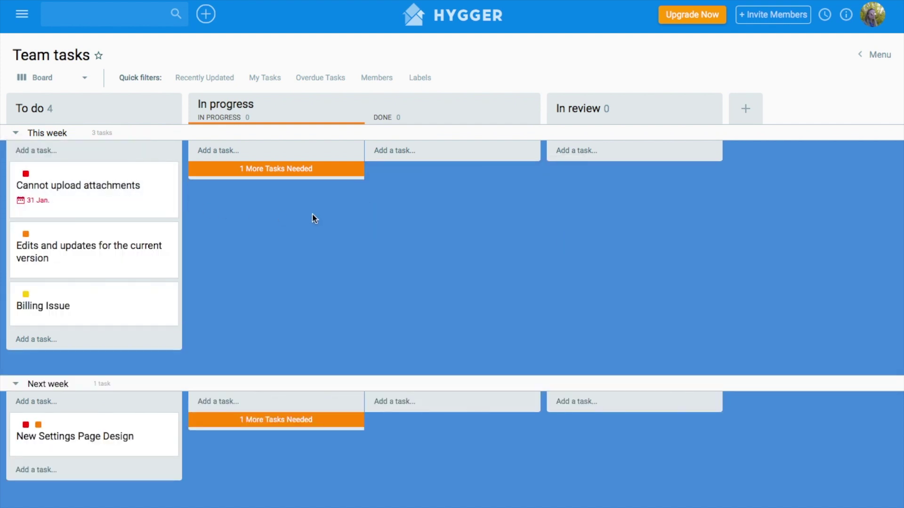
# Add a column named Done of the Done type to the board
pyautogui.click(745, 108)
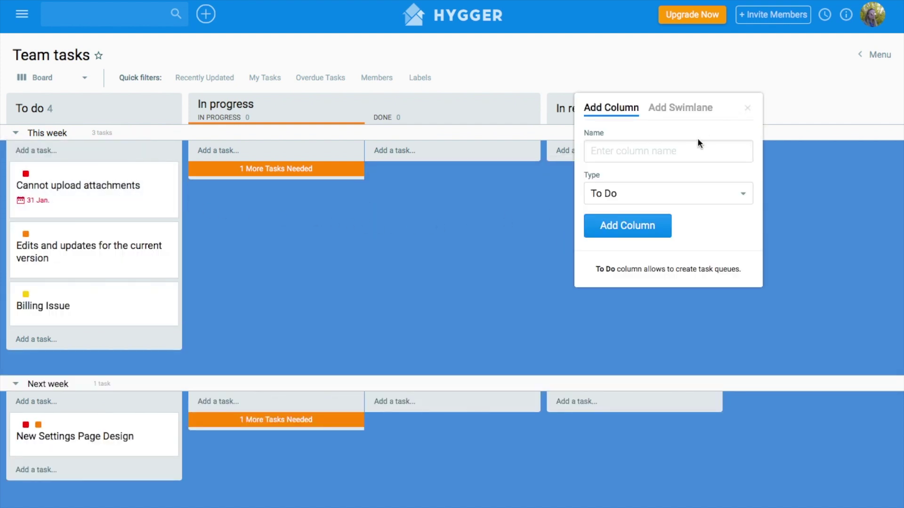
pyautogui.write('D')
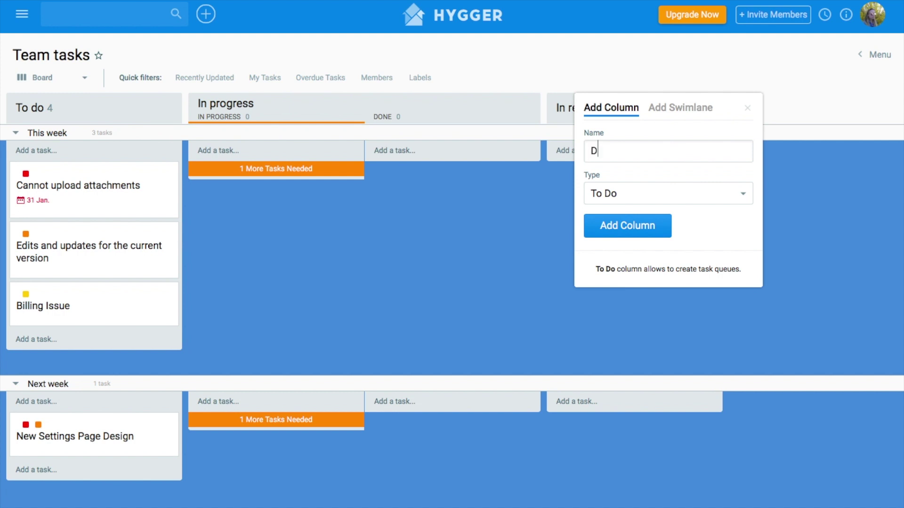
pyautogui.write('one')
pyautogui.click(680, 191)
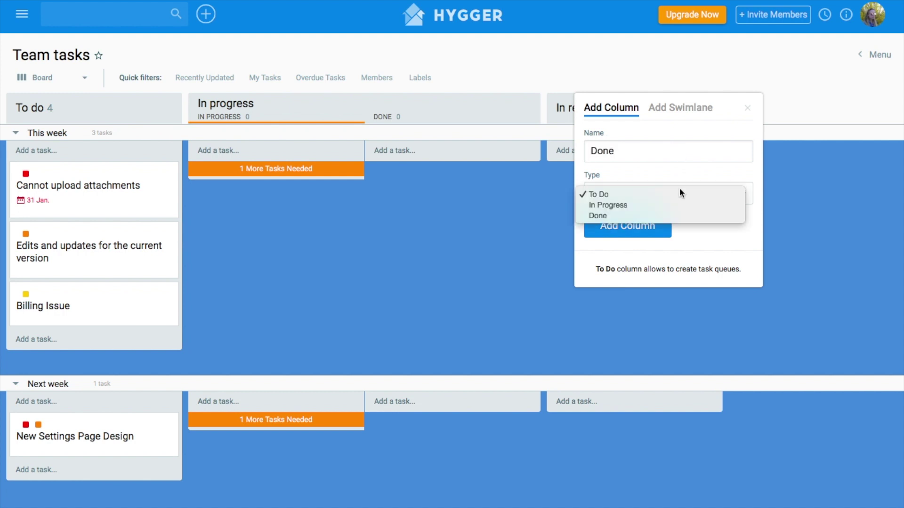
pyautogui.click(659, 213)
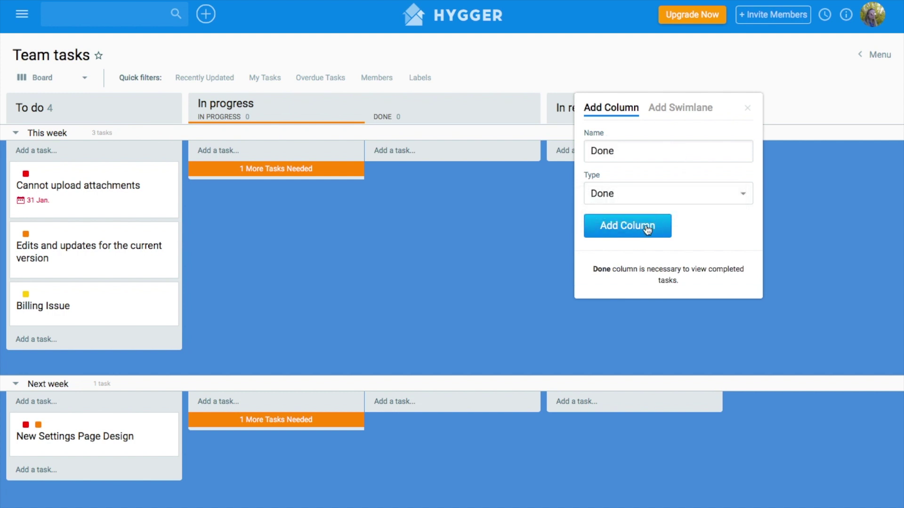
pyautogui.click(646, 229)
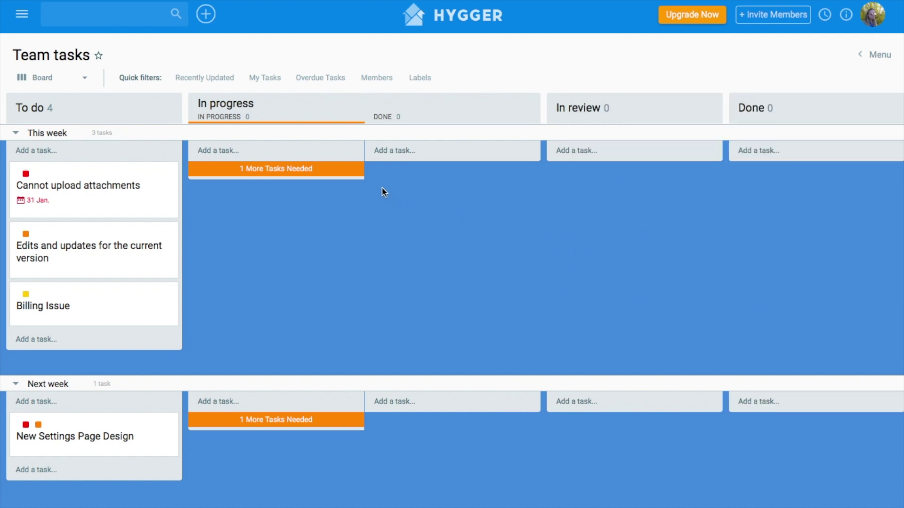
# Start a new task under In progress in the This week swimlane
pyautogui.click(217, 156)
pyautogui.write('C')
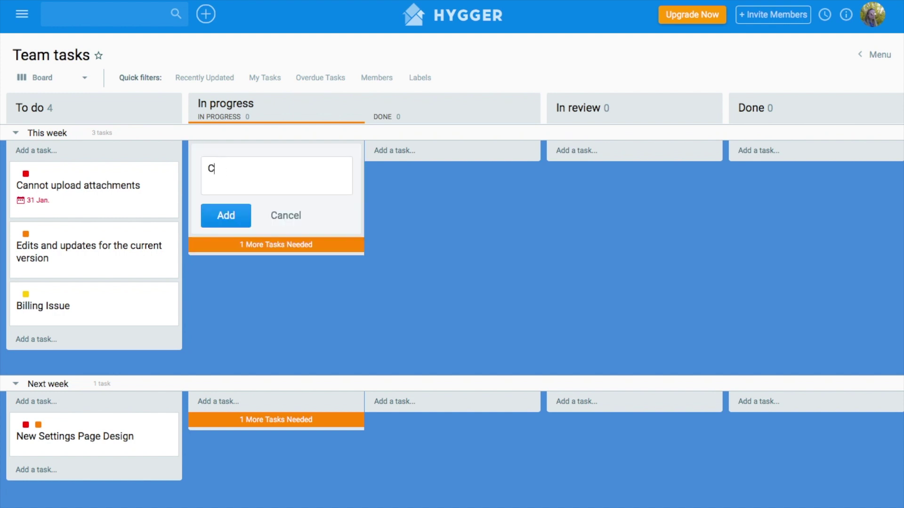
pyautogui.write('ontact ')
pyautogui.write('Sales')
# Add the Contact Sales task to In progress and view its details
pyautogui.click(220, 215)
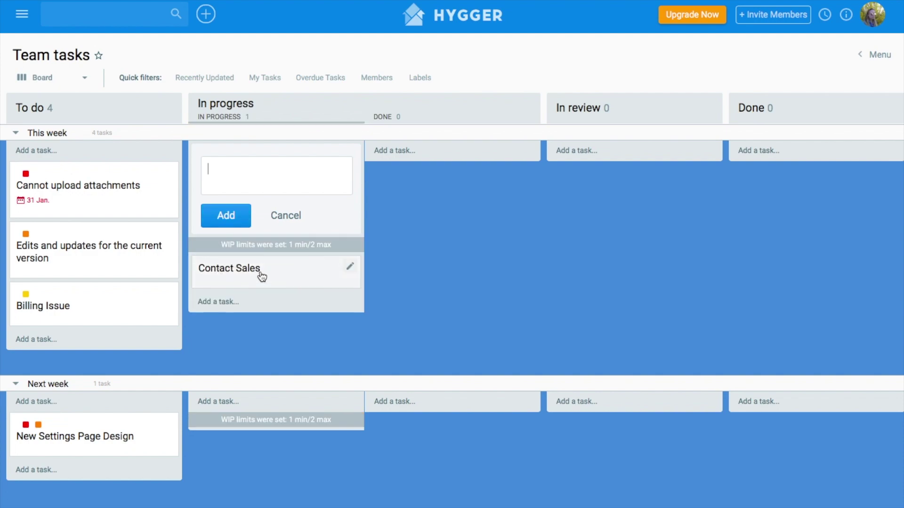
pyautogui.click(261, 275)
# Save the description "Make request to contact sales" on Contact Sales
pyautogui.click(227, 144)
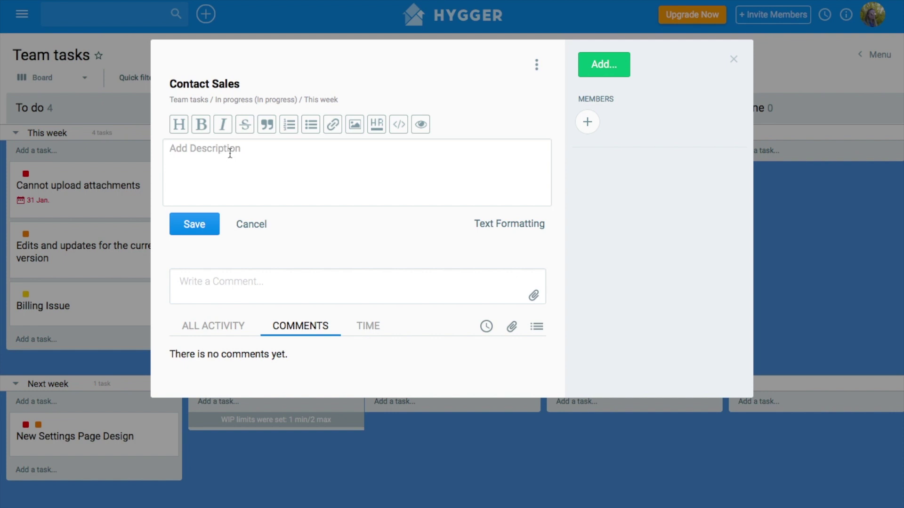
pyautogui.write('Mak')
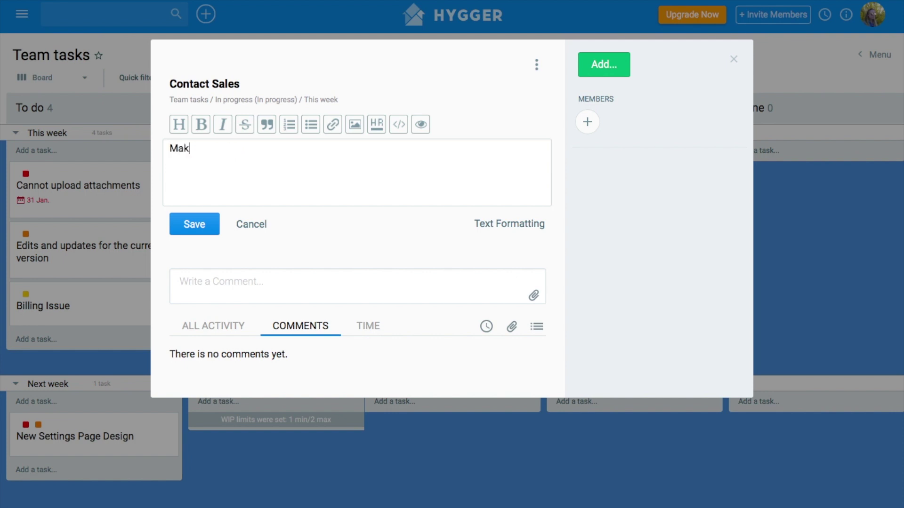
pyautogui.write('e request ')
pyautogui.write('to con')
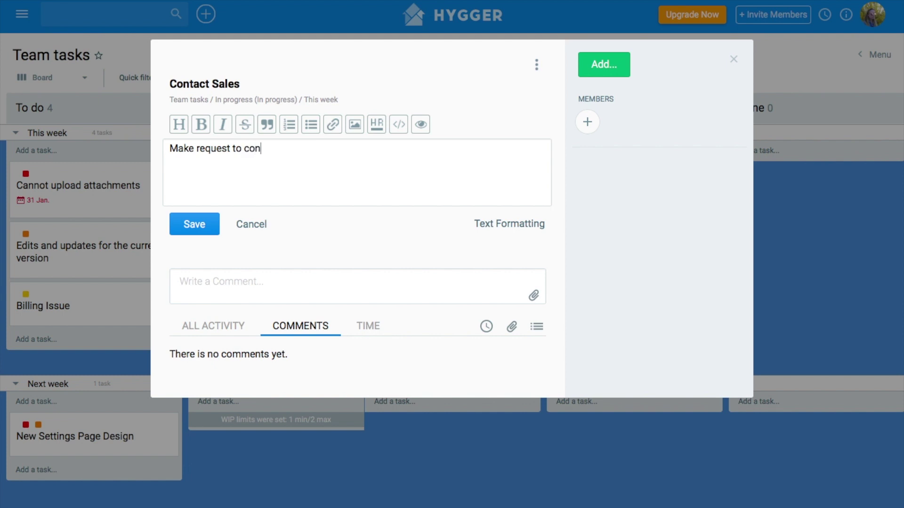
pyautogui.write('tact')
pyautogui.write(' sale')
pyautogui.write('s')
pyautogui.click(192, 230)
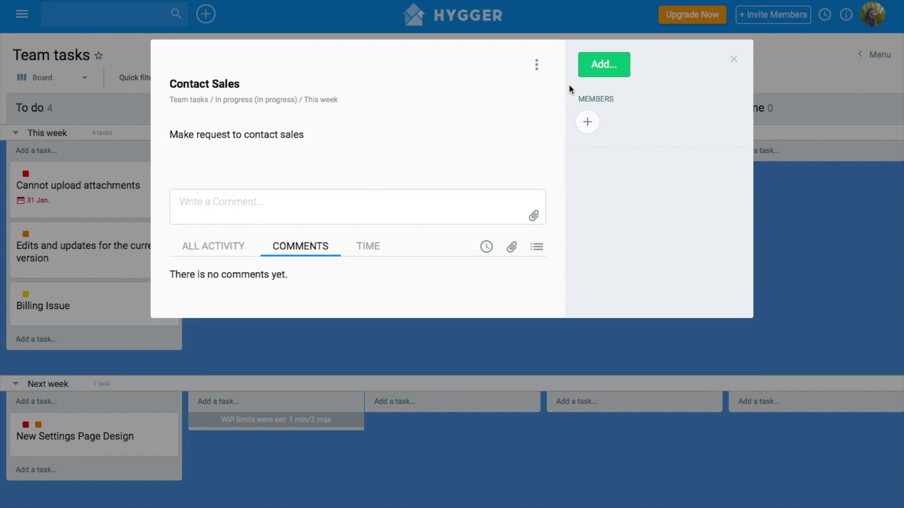
# Add a checklist to Contact Sales with a "visit Hygger website" item
pyautogui.click(594, 72)
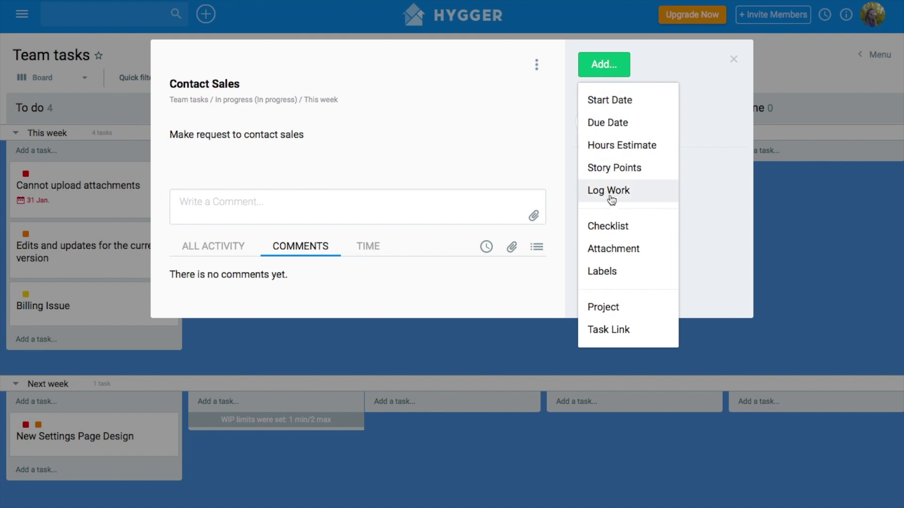
pyautogui.click(598, 228)
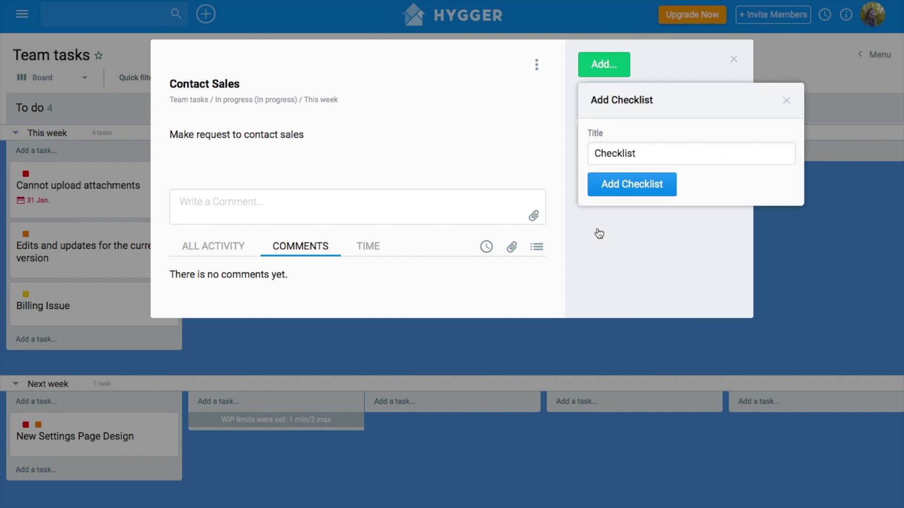
pyautogui.click(613, 180)
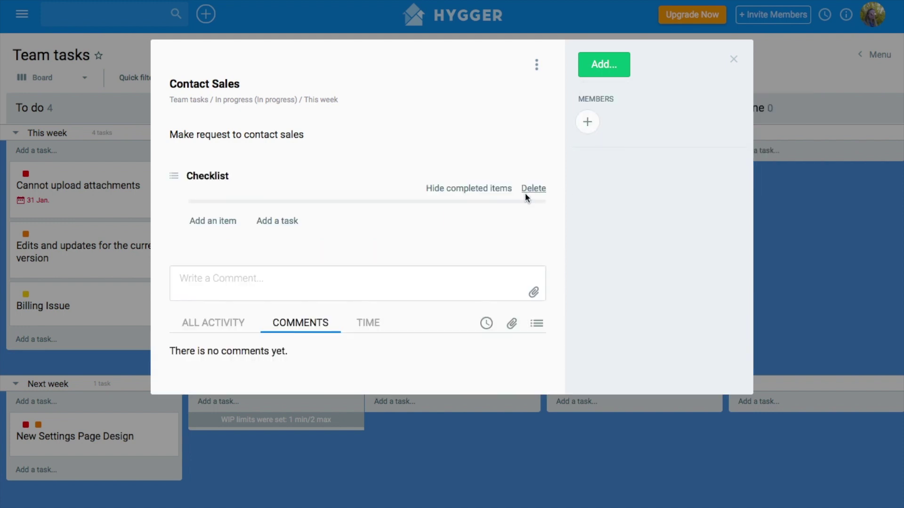
pyautogui.click(213, 221)
pyautogui.write('vi')
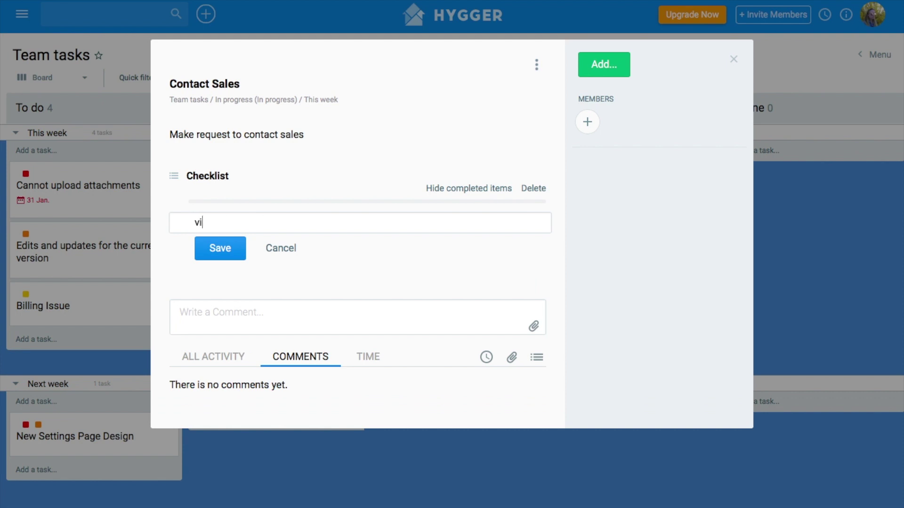
pyautogui.write('sit ')
pyautogui.write('Hygger ')
pyautogui.write('websi')
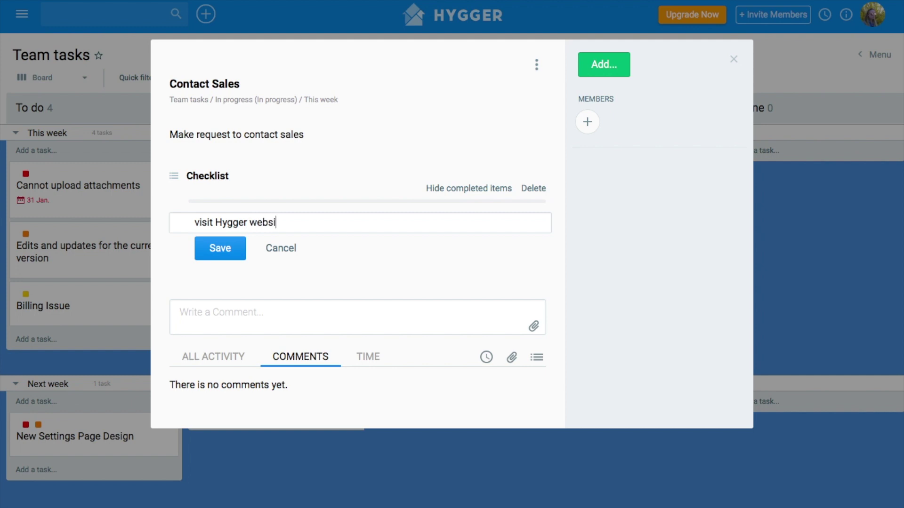
pyautogui.write('te')
pyautogui.click(236, 250)
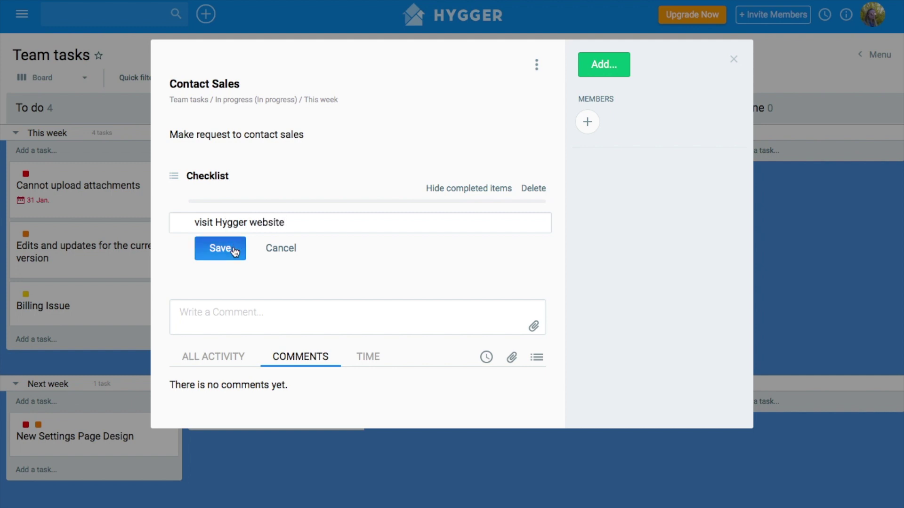
pyautogui.click(278, 273)
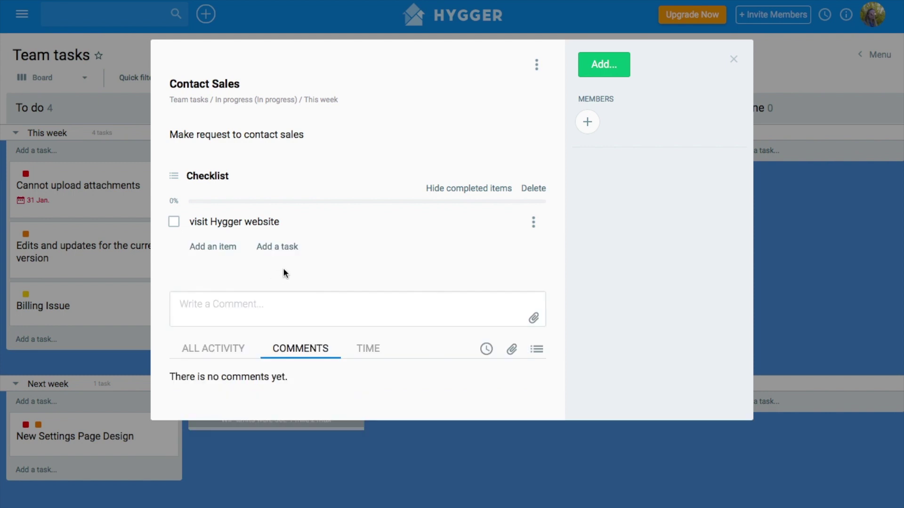
# Link the existing Billing Issue task as a checklist entry
pyautogui.click(286, 247)
pyautogui.write('billing')
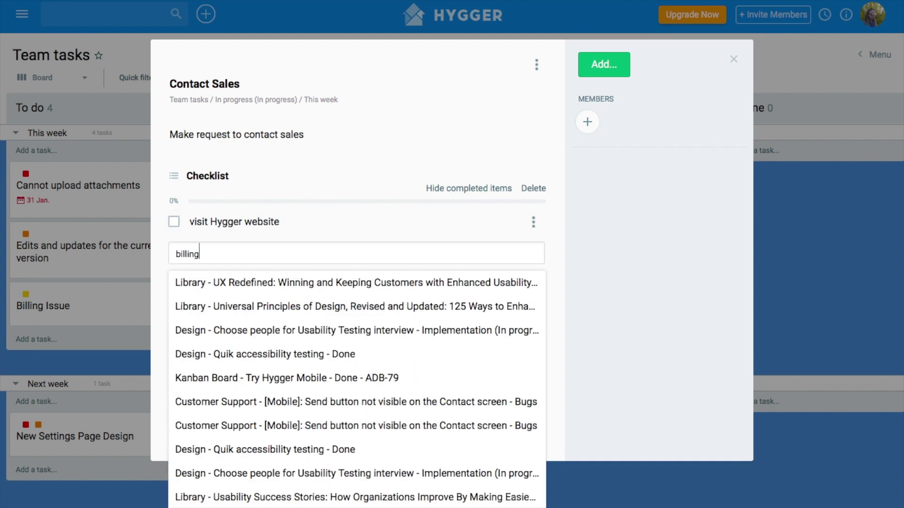
pyautogui.click(297, 379)
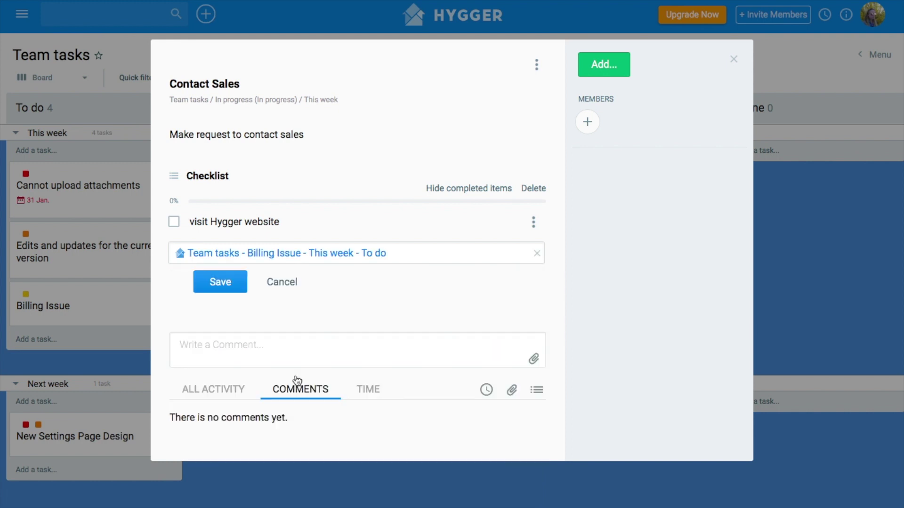
pyautogui.click(221, 283)
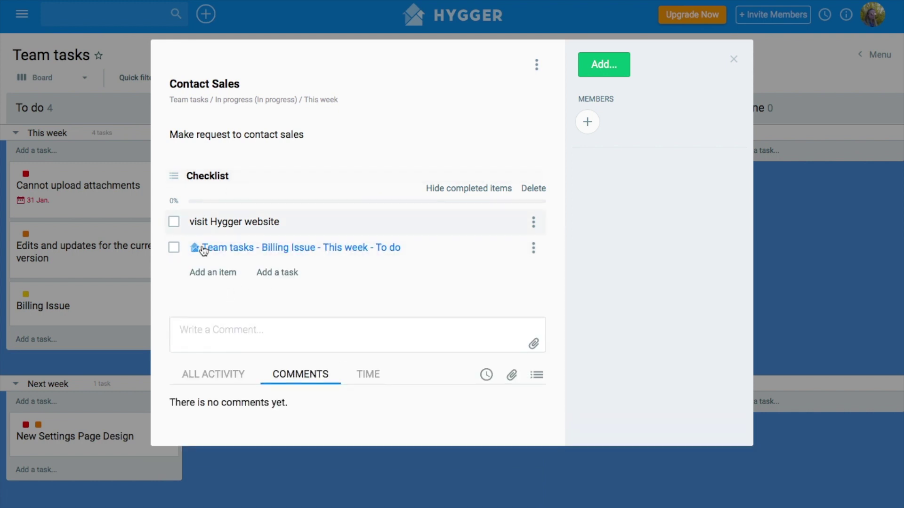
# Assign a board member to Contact Sales and set its due date to 16 Feb
pyautogui.click(586, 126)
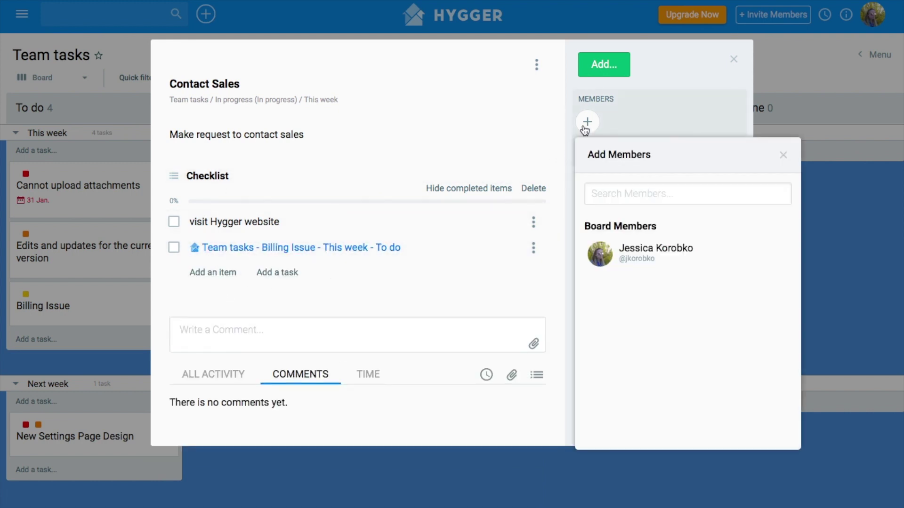
pyautogui.click(651, 260)
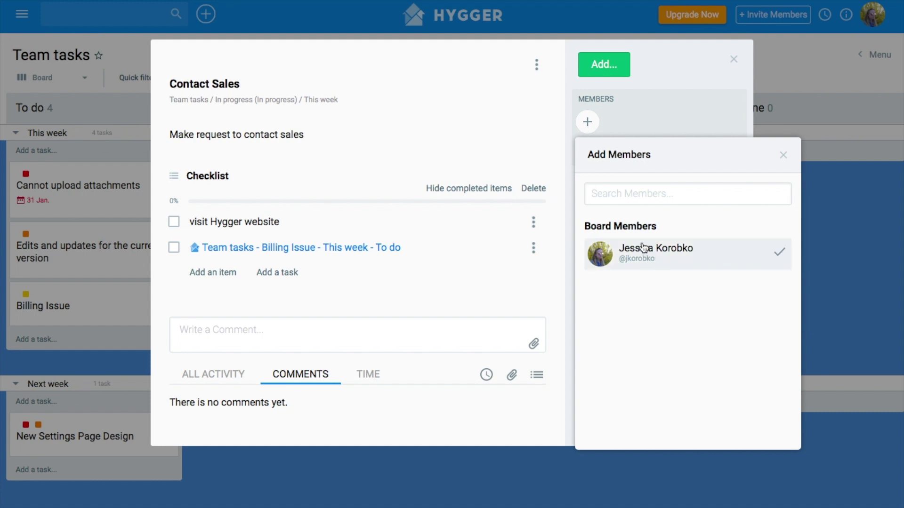
pyautogui.click(590, 78)
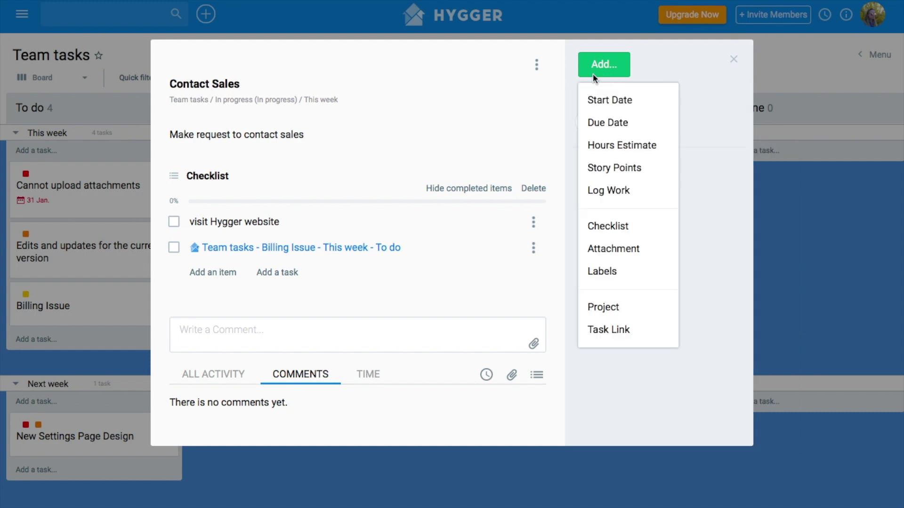
pyautogui.click(607, 122)
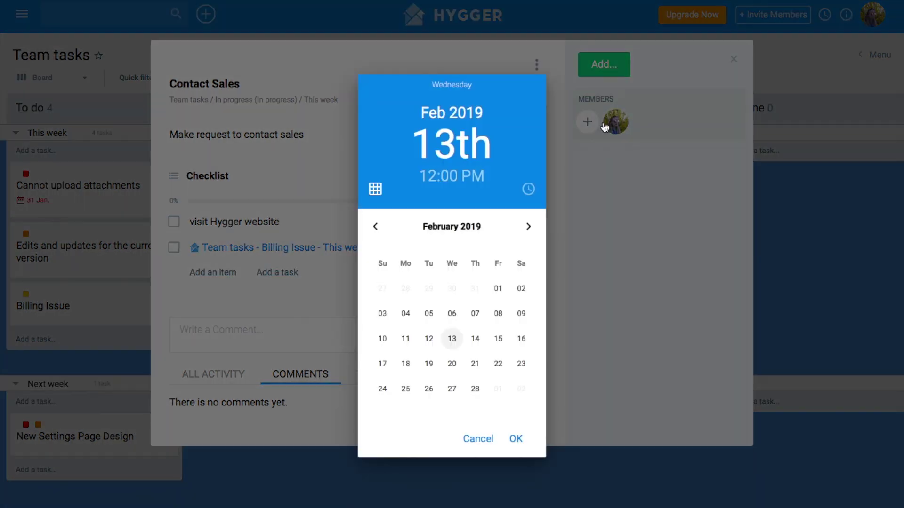
pyautogui.click(521, 339)
pyautogui.click(516, 439)
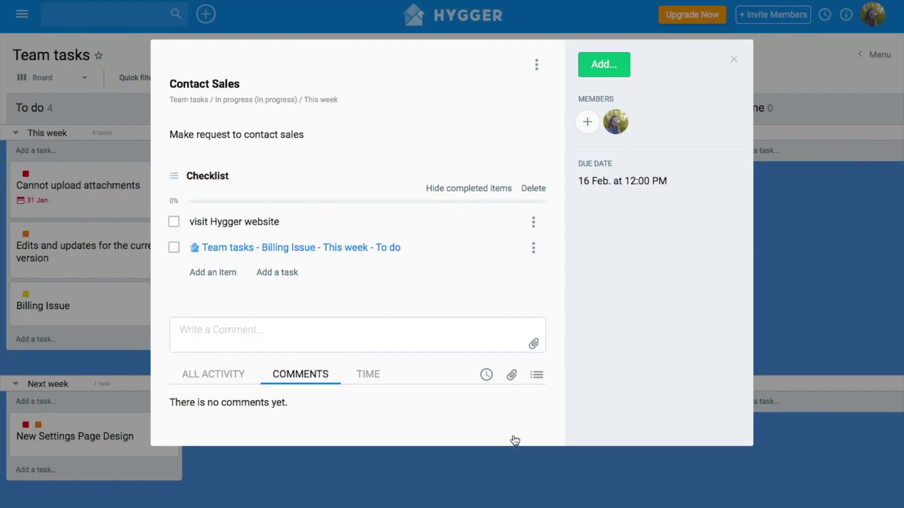
# Label Contact Sales as High priority
pyautogui.click(610, 70)
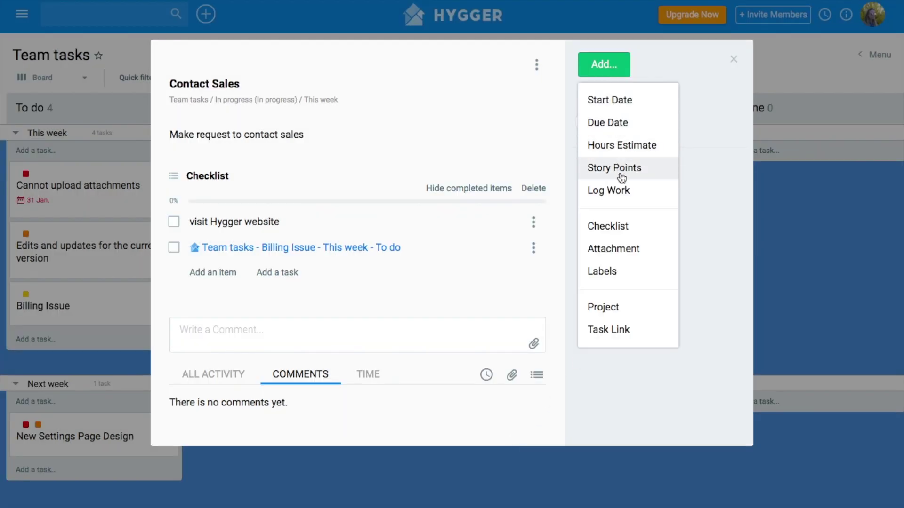
pyautogui.click(606, 279)
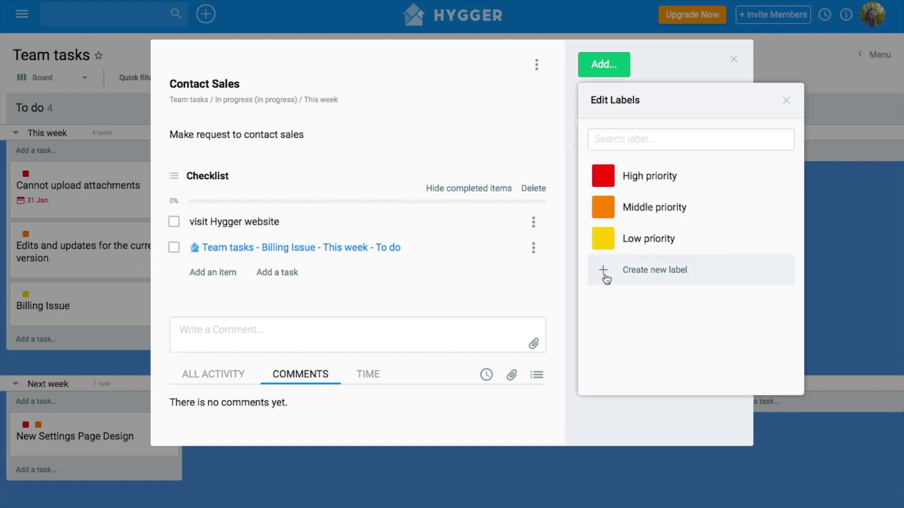
pyautogui.click(650, 187)
pyautogui.click(658, 78)
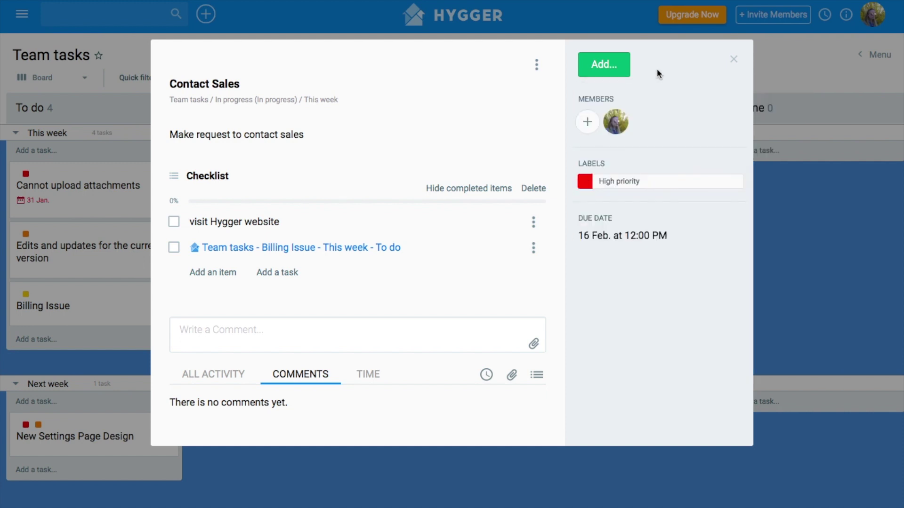
# Give Contact Sales a 10-hour estimate
pyautogui.click(596, 71)
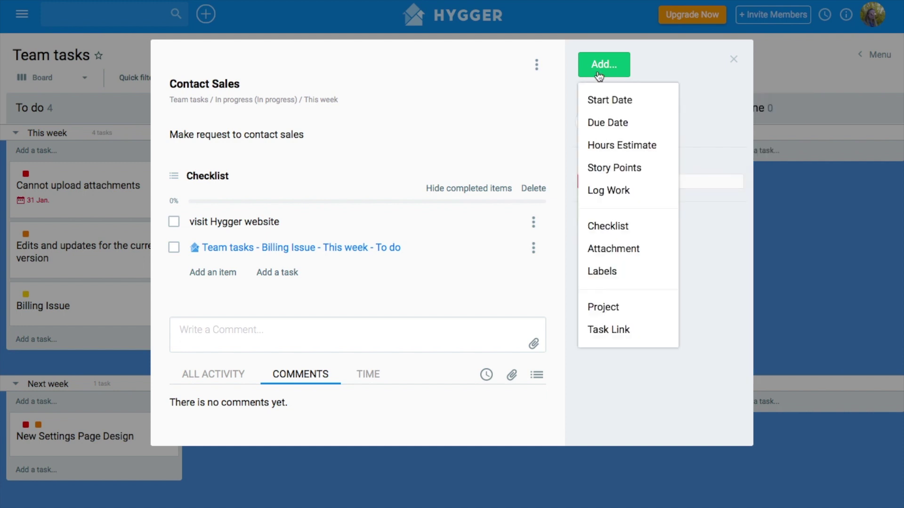
pyautogui.click(612, 146)
pyautogui.write('1')
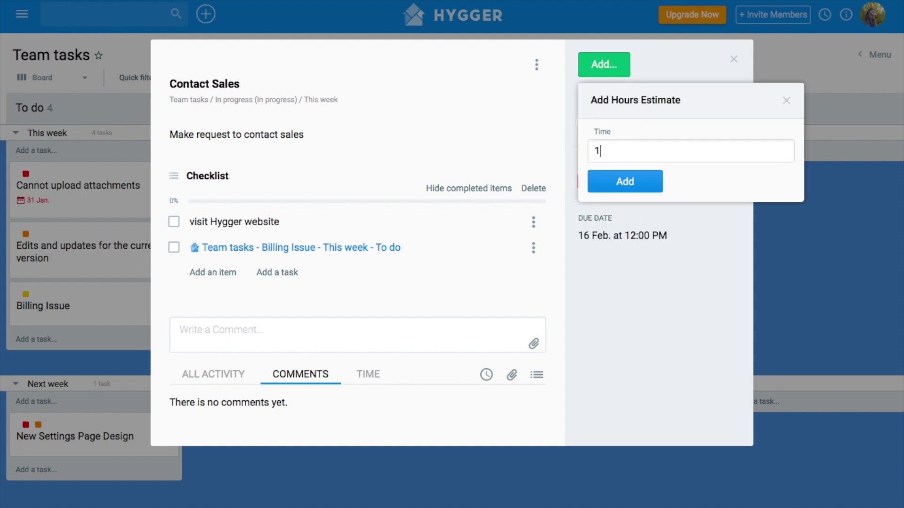
pyautogui.write('0')
pyautogui.click(625, 179)
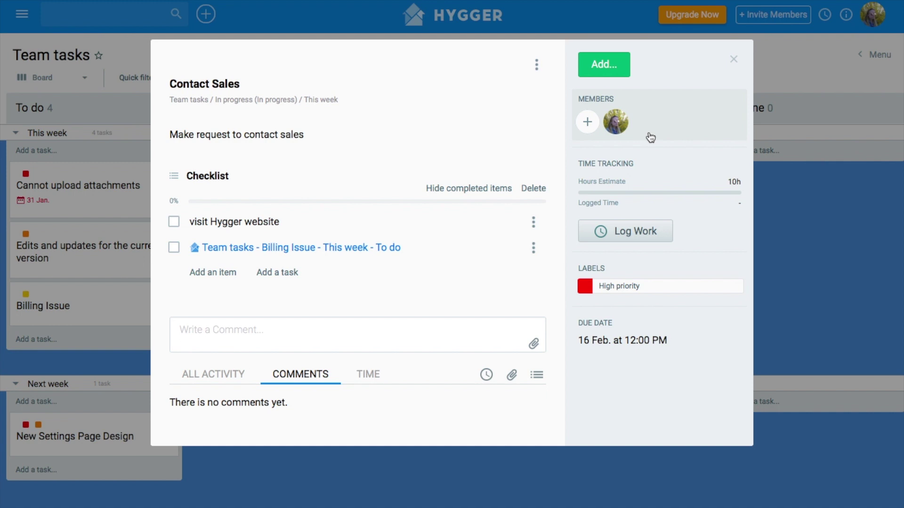
# Log 1 hour of work on Contact Sales and close its details
pyautogui.click(651, 230)
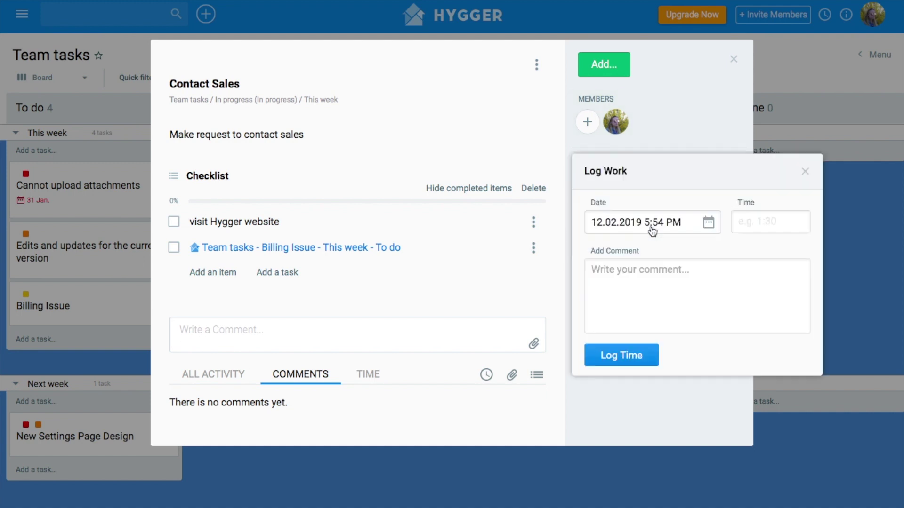
pyautogui.write('1')
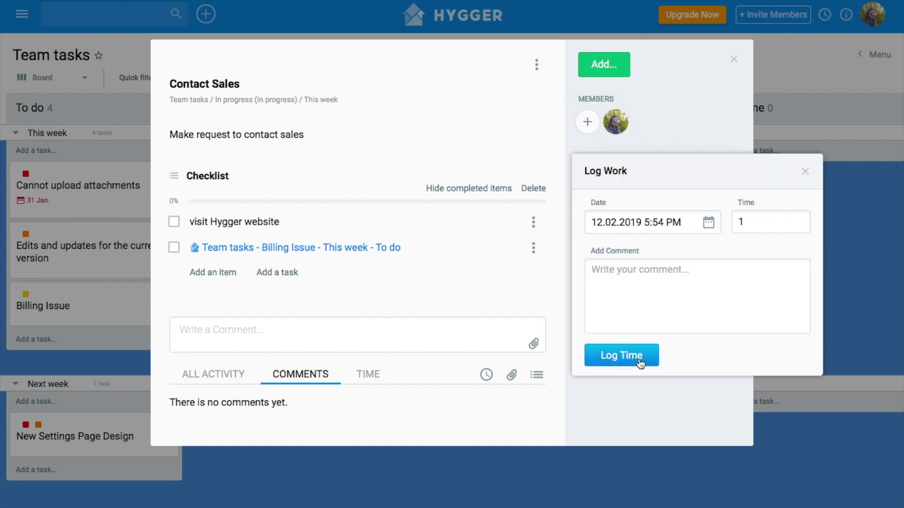
pyautogui.click(640, 362)
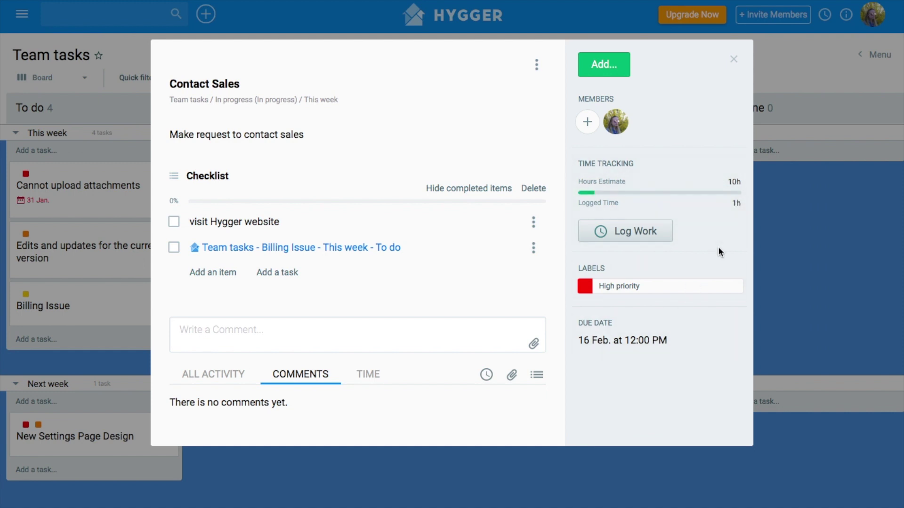
pyautogui.click(734, 62)
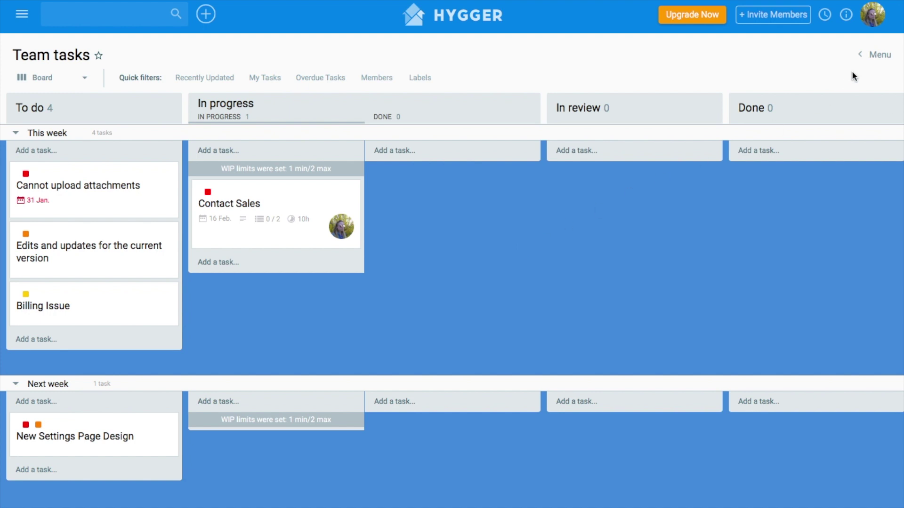
# Set the board's prioritization to the Value vs Effort Matrix and save it
pyautogui.click(865, 59)
pyautogui.click(825, 220)
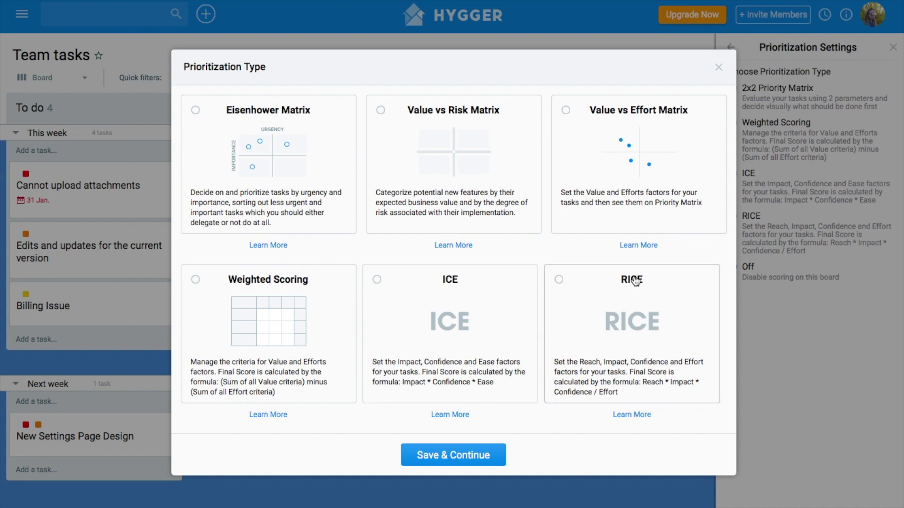
pyautogui.click(588, 147)
pyautogui.click(486, 463)
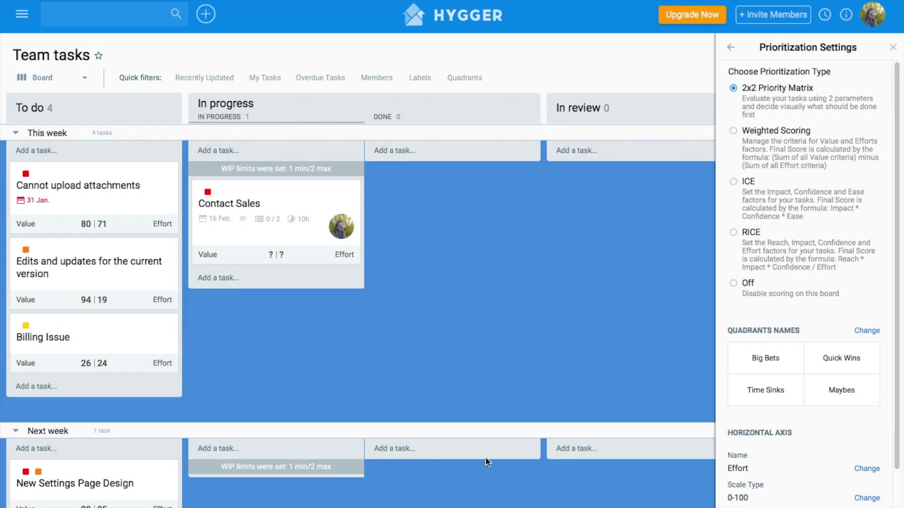
pyautogui.click(505, 390)
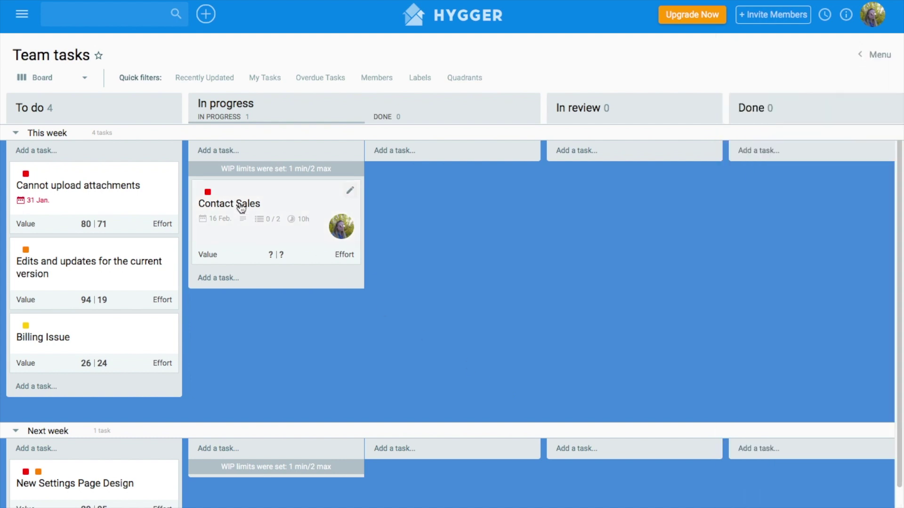
pyautogui.click(71, 91)
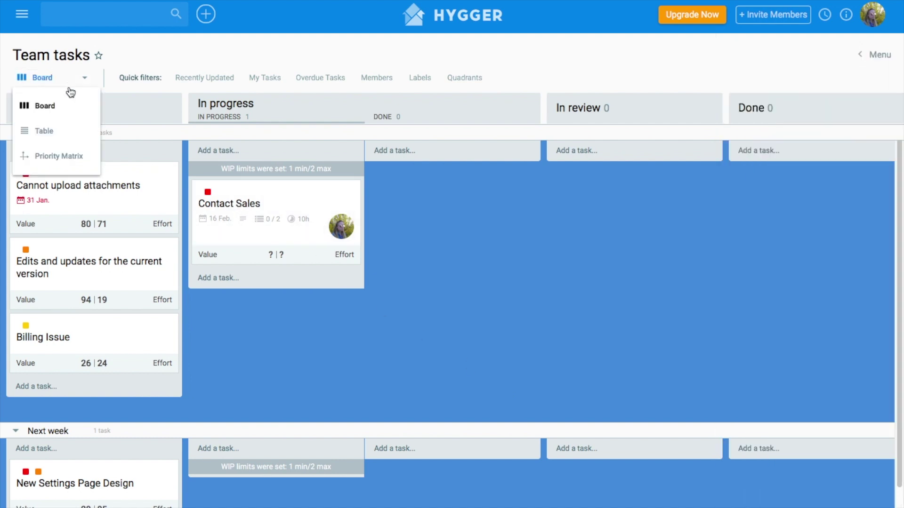
# Switch to the Priority Matrix view and drag Contact Sales into Quick Wins (Value 71, Effort 36)
pyautogui.click(69, 155)
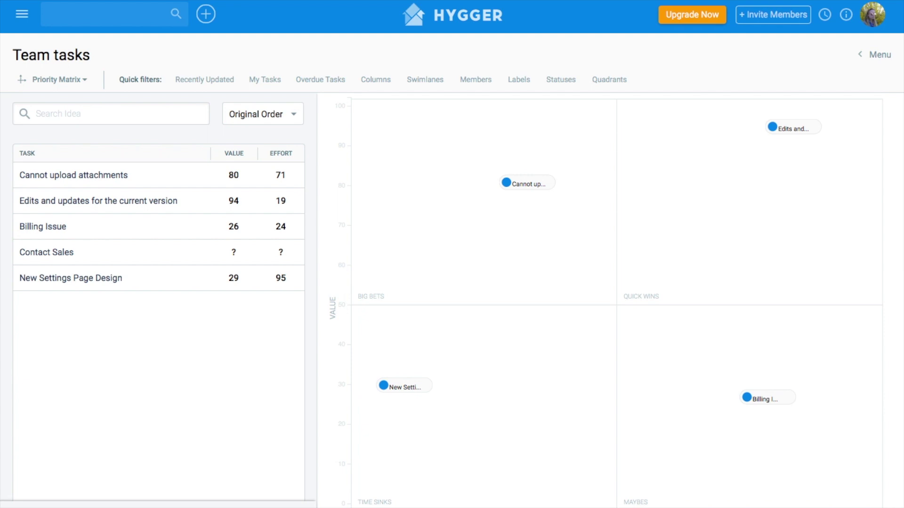
pyautogui.moveTo(92, 253)
pyautogui.mouseDown()
pyautogui.moveTo(203, 258)
pyautogui.moveTo(686, 219)
pyautogui.mouseUp()
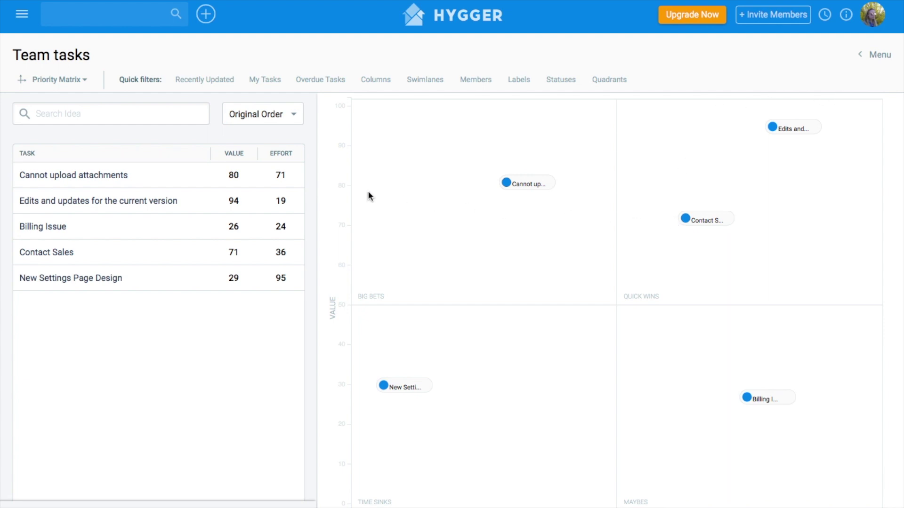
pyautogui.click(71, 80)
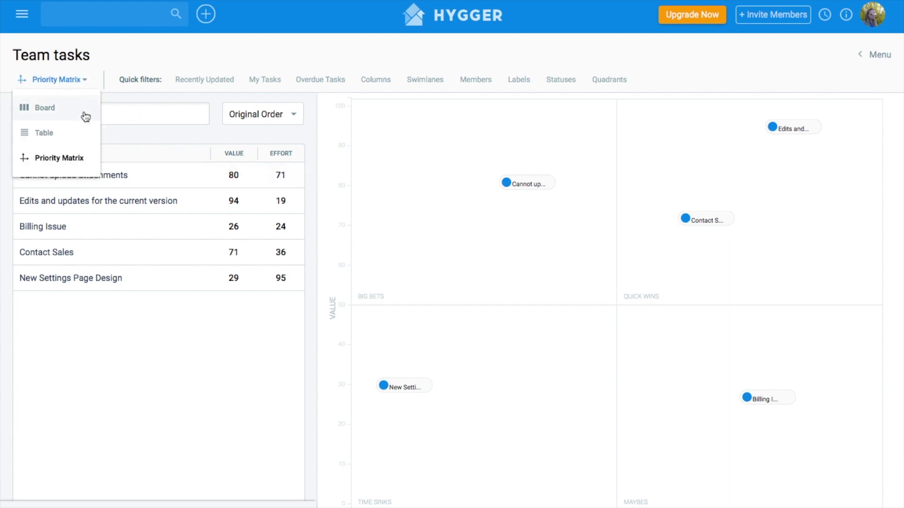
# Return to Board view, briefly filter by the Quick Wins quadrant, then clear the filter
pyautogui.click(84, 116)
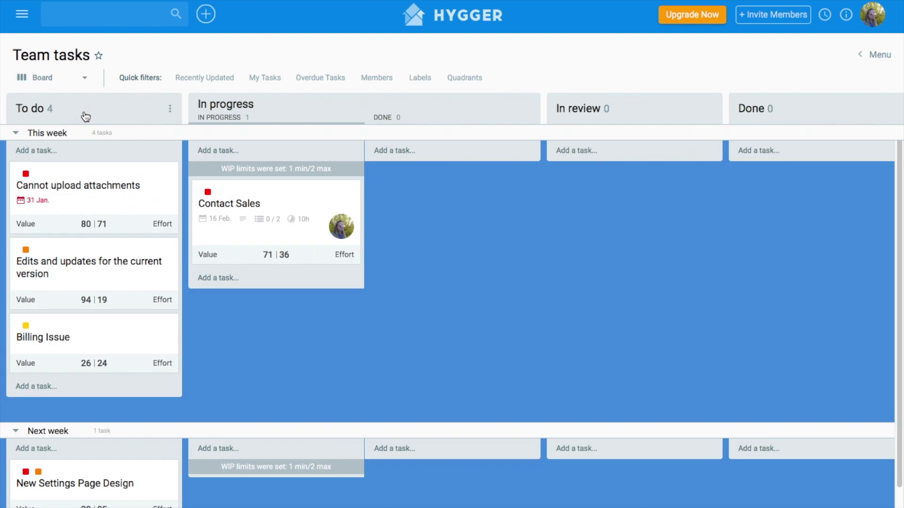
pyautogui.click(475, 80)
pyautogui.click(470, 188)
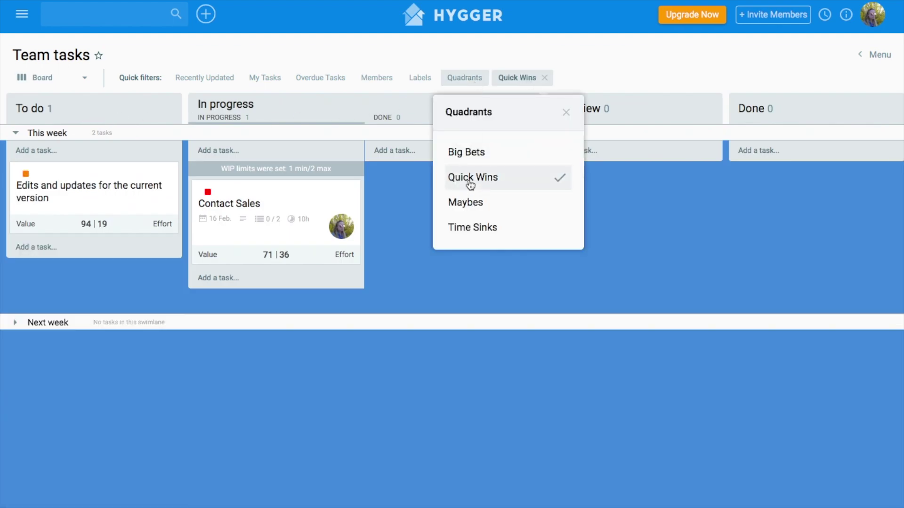
pyautogui.click(470, 186)
pyautogui.click(566, 112)
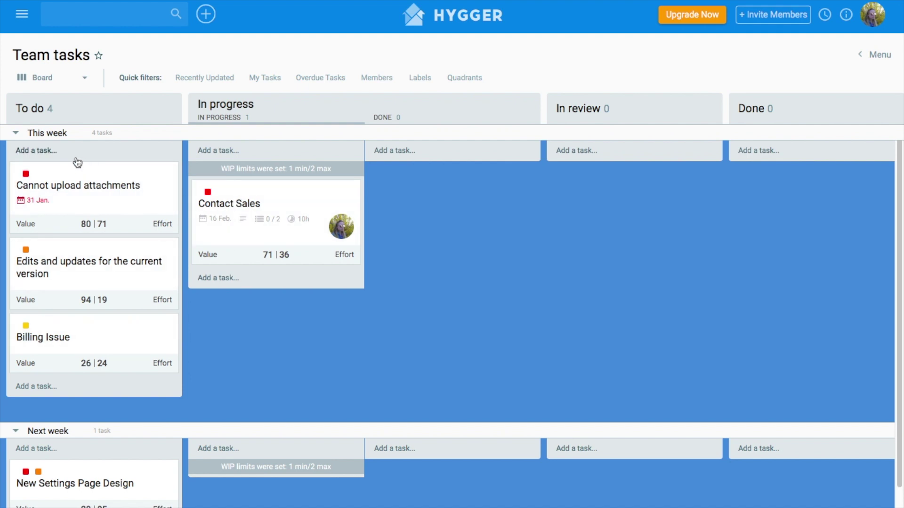
# Collapse and re-expand the This week and Next week swimlanes, then start adding a column
pyautogui.click(15, 134)
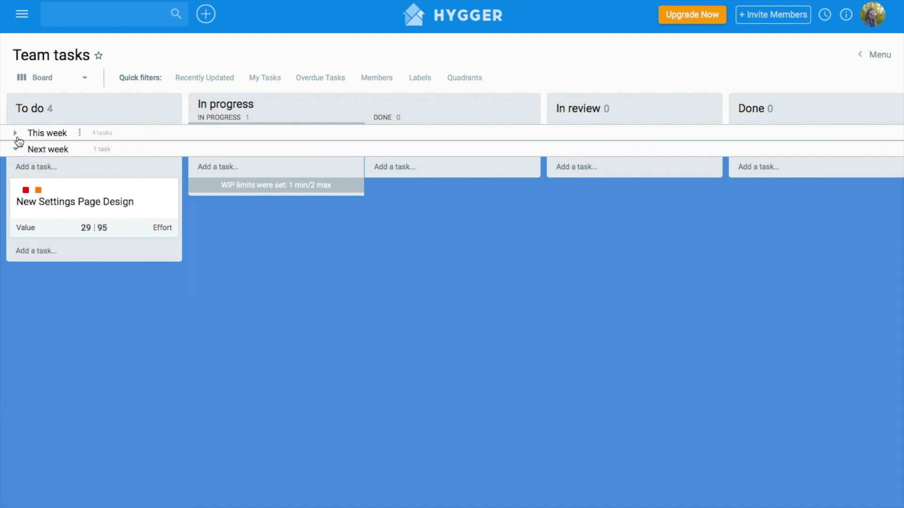
pyautogui.click(16, 150)
pyautogui.click(16, 149)
pyautogui.click(15, 132)
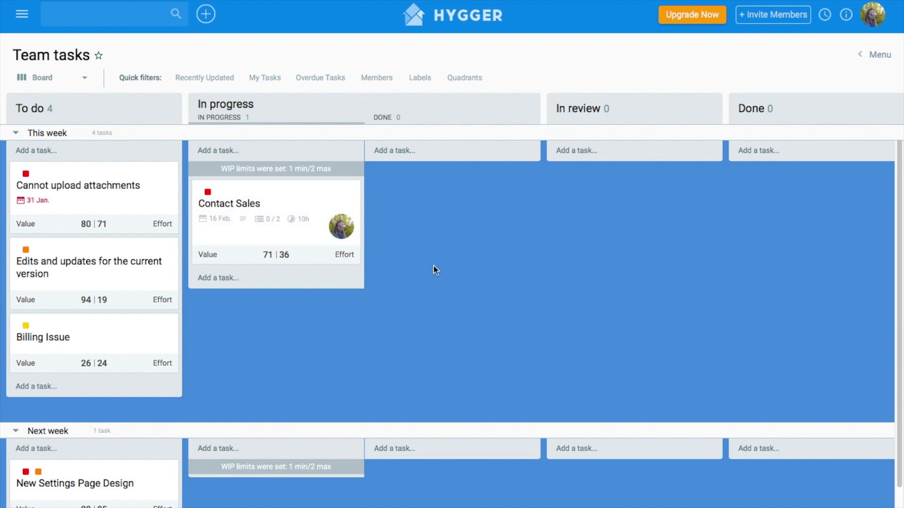
pyautogui.click(391, 295)
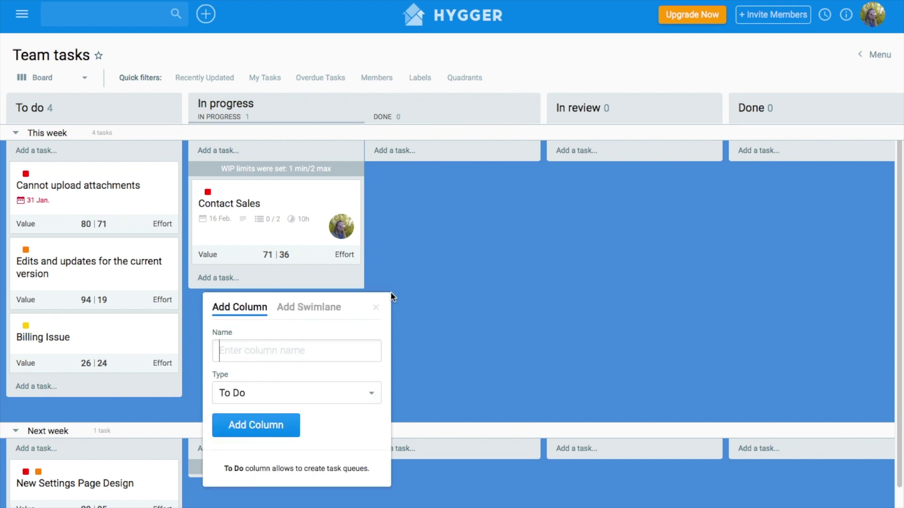
# Create a new swimlane named Blockers on the Team tasks board
pyautogui.click(326, 307)
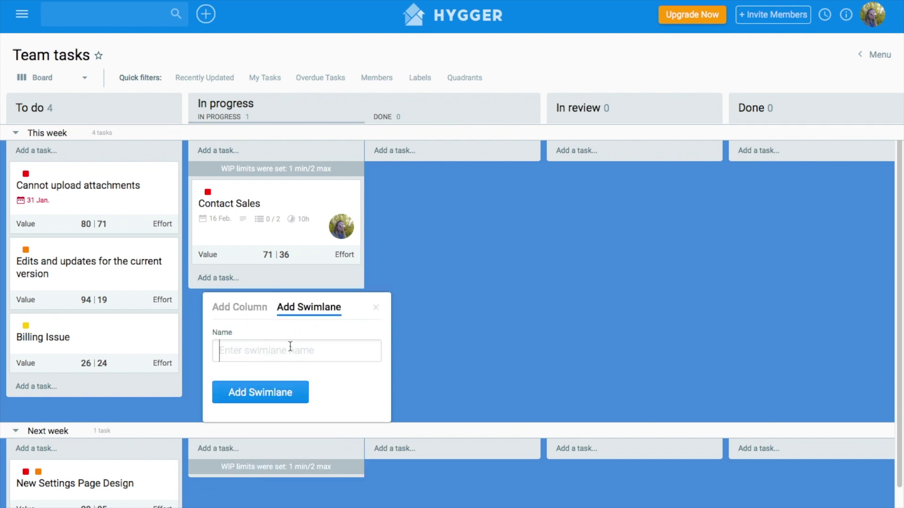
pyautogui.write('Blocker')
pyautogui.write('s')
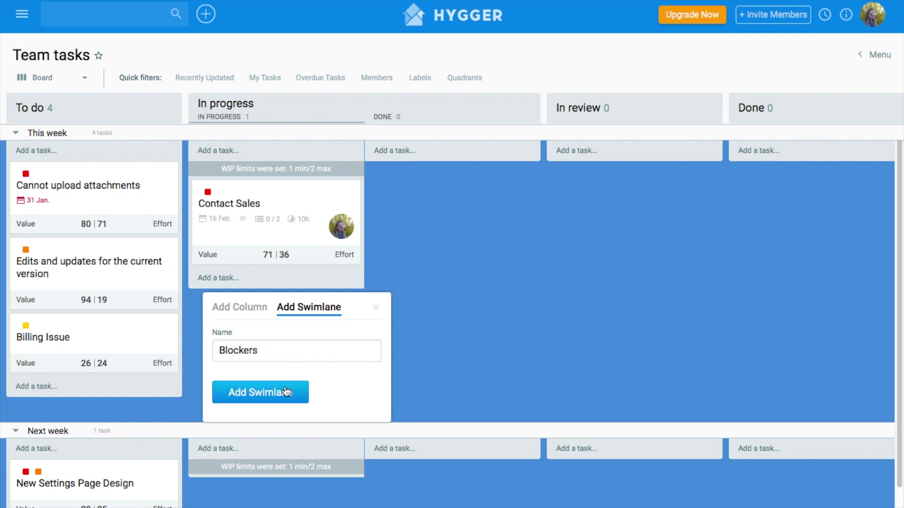
pyautogui.click(286, 392)
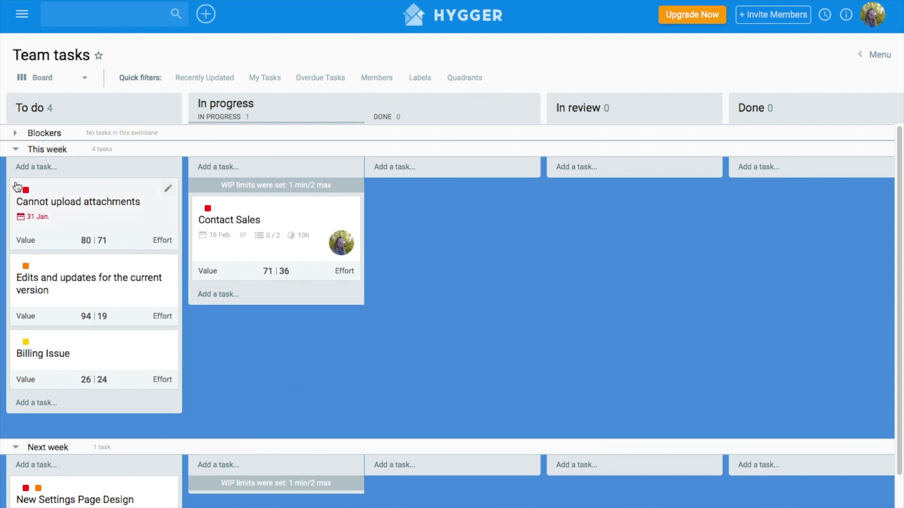
# Expand the Blockers swimlane to show its empty columns
pyautogui.click(15, 135)
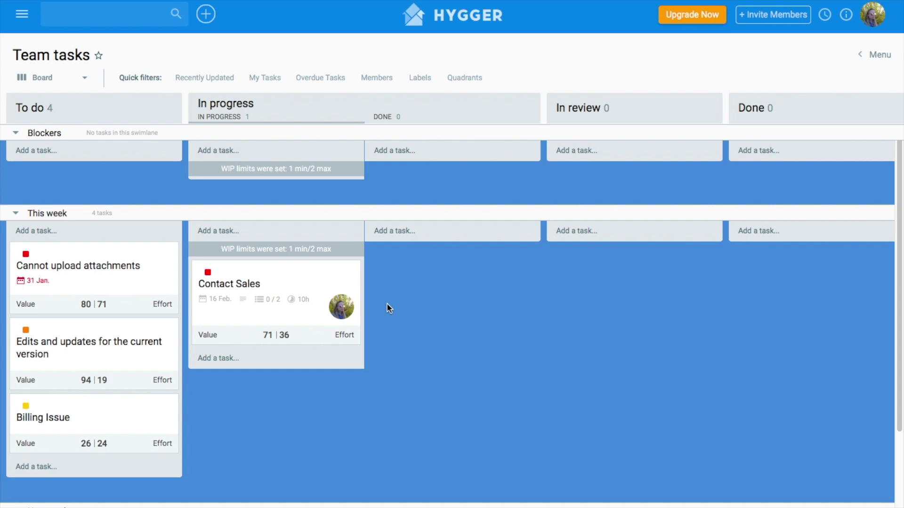
# Create 'fix the website' in In progress, assign the board member, and move it to Blockers / To do
pyautogui.click(244, 359)
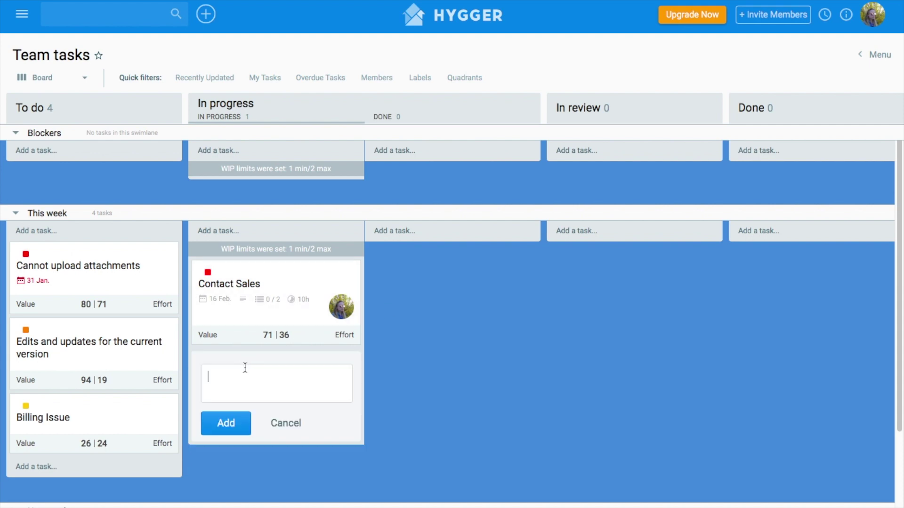
pyautogui.write('fi')
pyautogui.write('x the ')
pyautogui.write('website')
pyautogui.click(226, 424)
pyautogui.click(346, 360)
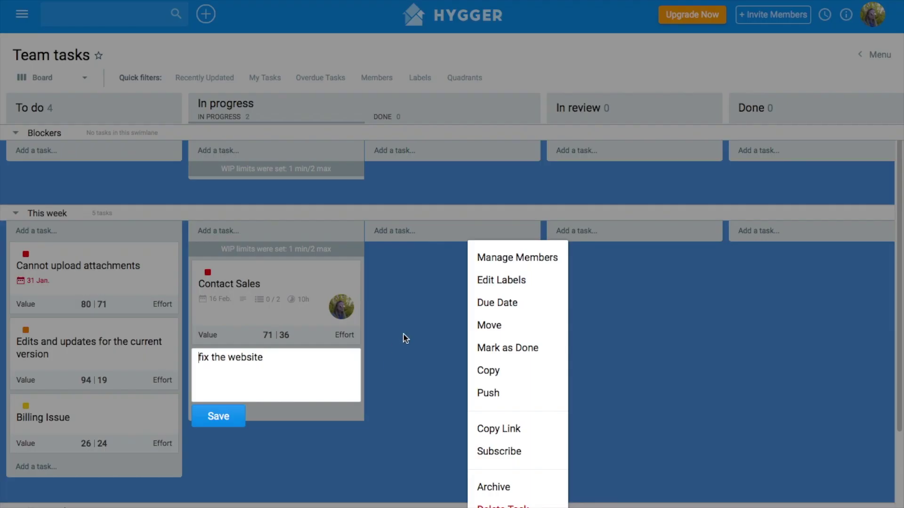
pyautogui.click(505, 262)
pyautogui.click(359, 326)
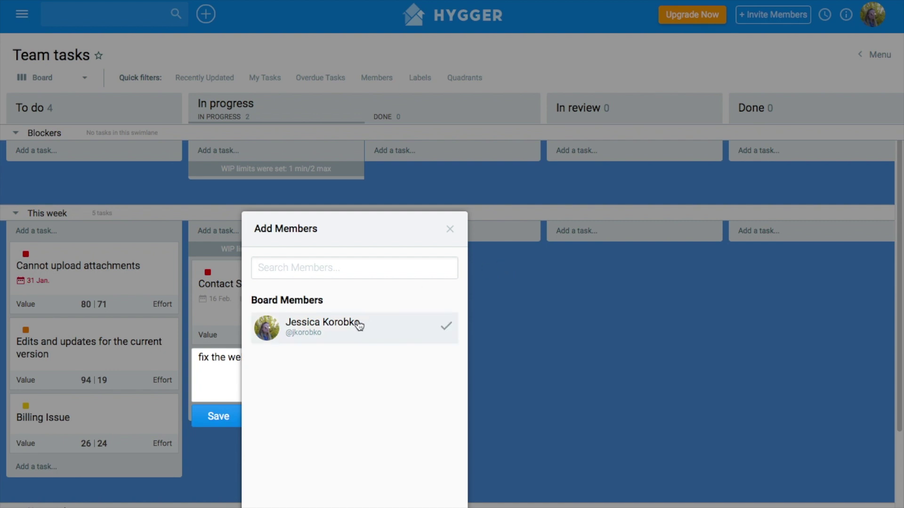
pyautogui.click(451, 229)
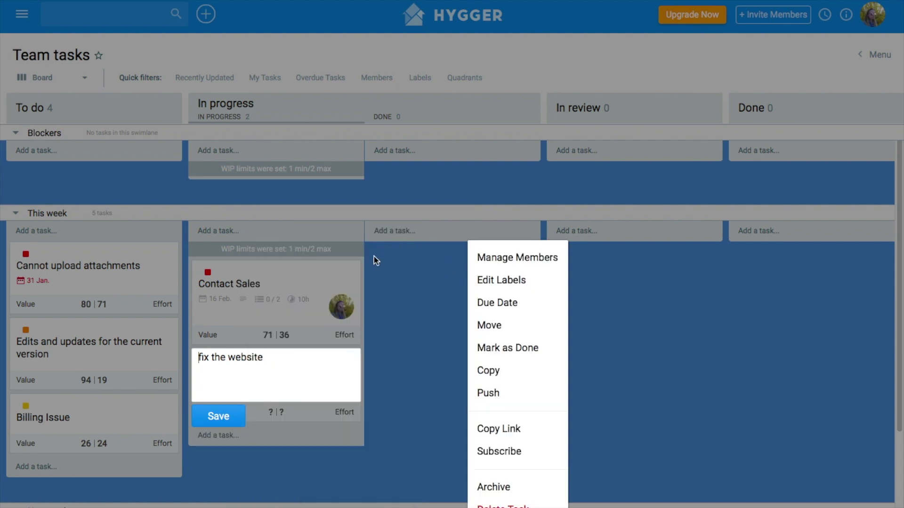
pyautogui.click(396, 362)
pyautogui.moveTo(260, 384)
pyautogui.mouseDown()
pyautogui.moveTo(111, 150)
pyautogui.moveTo(87, 153)
pyautogui.mouseUp()
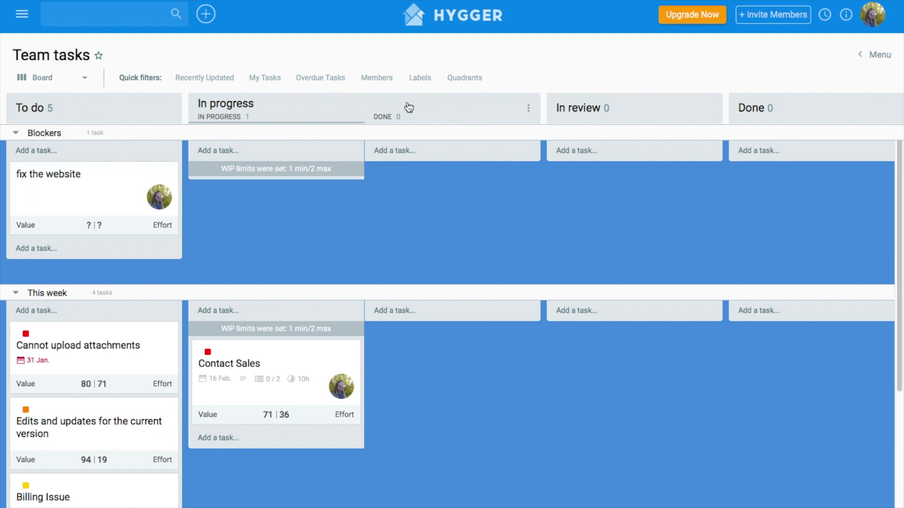
# Confirm In progress WIP limits of 1 minimum and 2 maximum
pyautogui.click(527, 110)
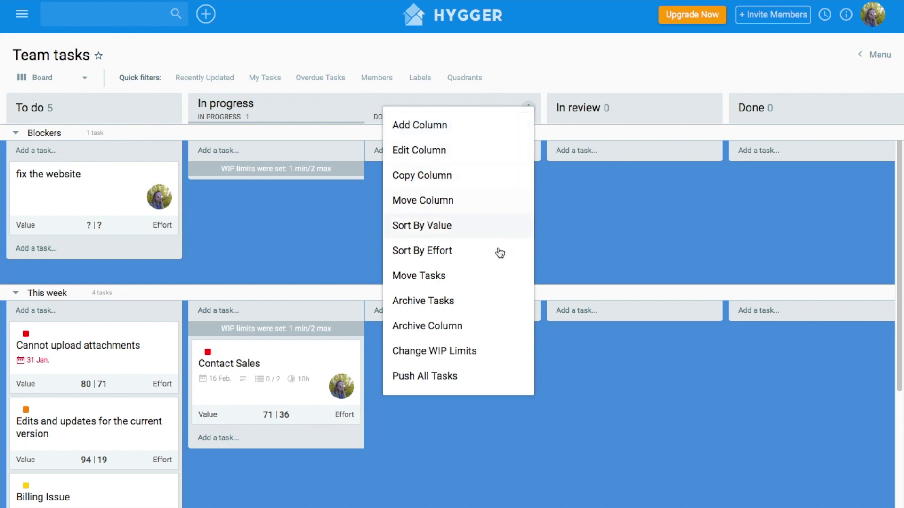
pyautogui.click(496, 350)
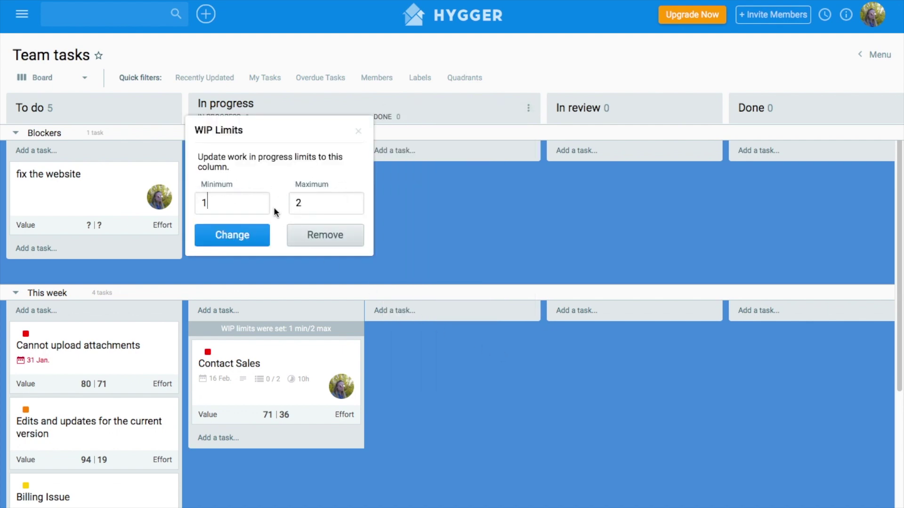
pyautogui.click(247, 237)
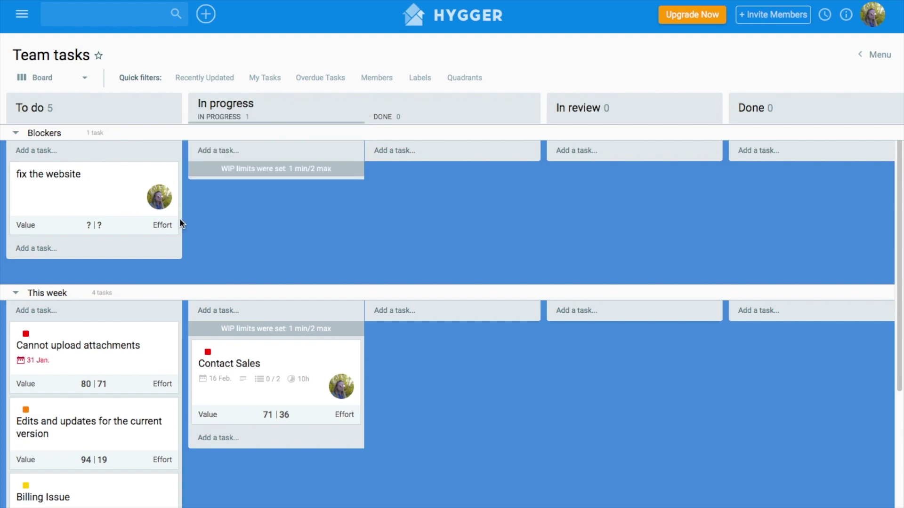
# Move fix the website and Cannot upload attachments into In progress, exceeding the limit
pyautogui.moveTo(81, 196); pyautogui.dragTo(276, 196)
pyautogui.moveTo(47, 311)
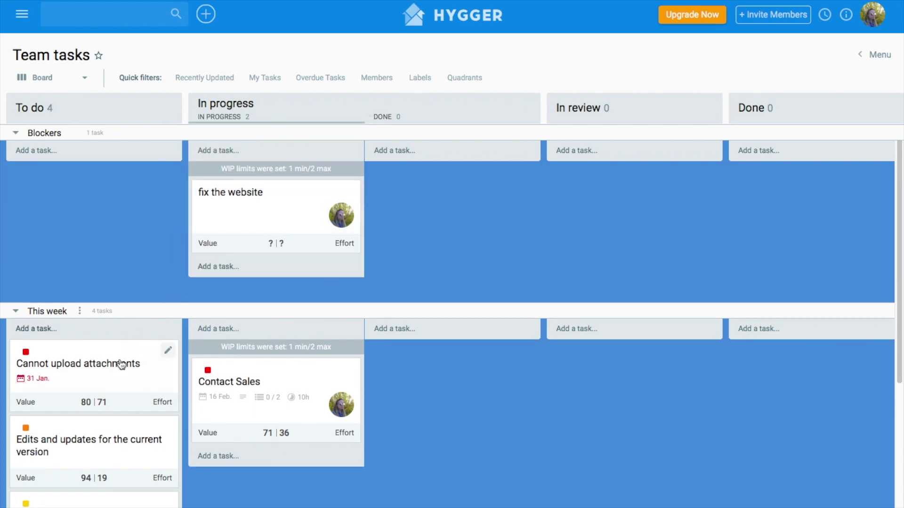
pyautogui.moveTo(127, 364); pyautogui.dragTo(329, 339)
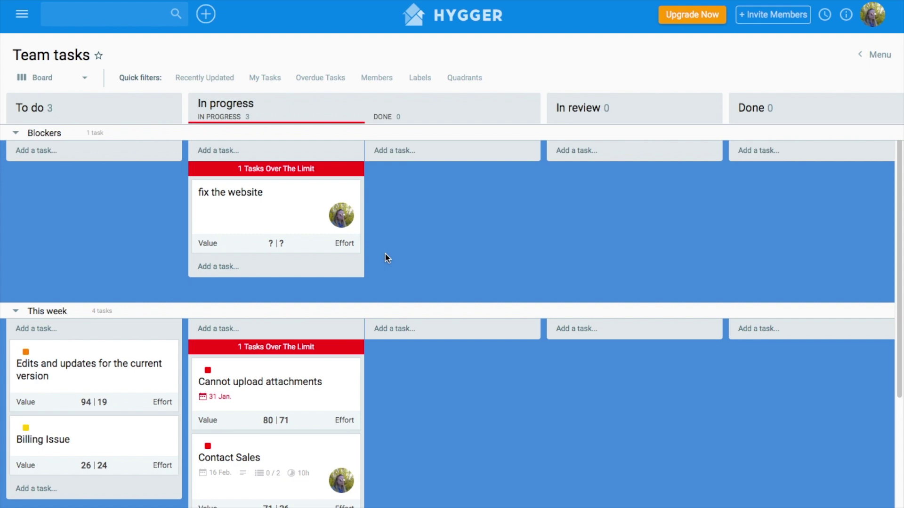
pyautogui.click(23, 20)
# Switch to the Exhibition Plan Roadmap board from the boards menu
pyautogui.click(67, 214)
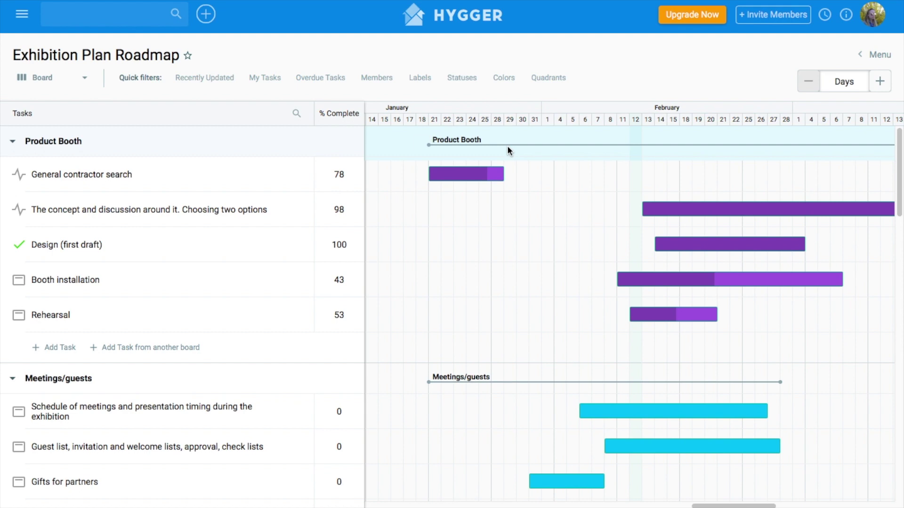
pyautogui.click(497, 174)
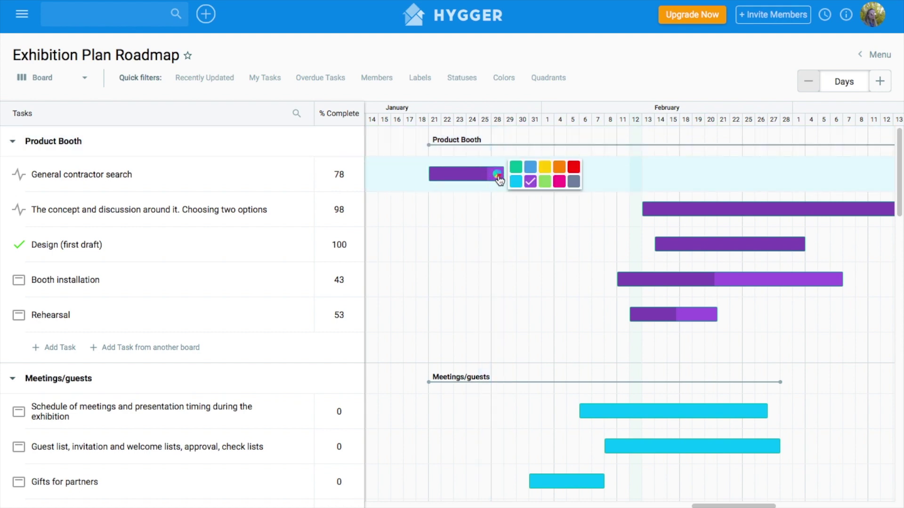
pyautogui.moveTo(495, 209)
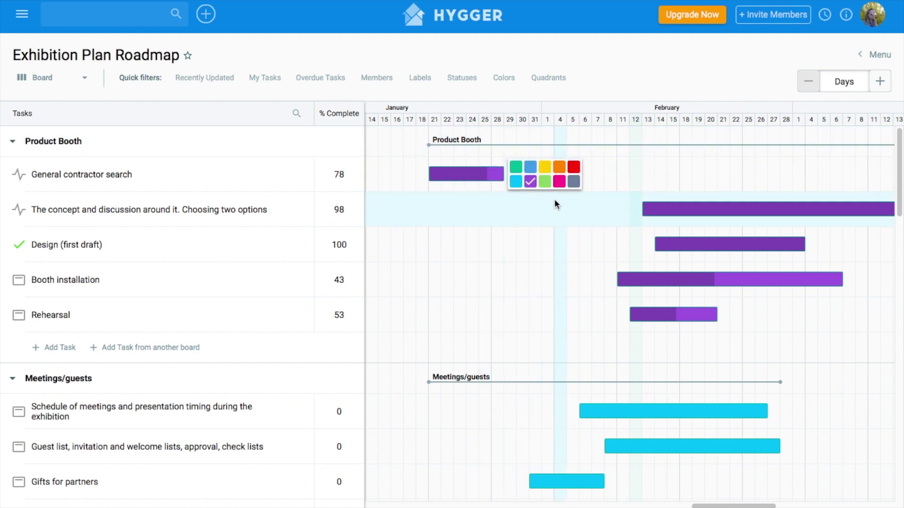
pyautogui.click(599, 173)
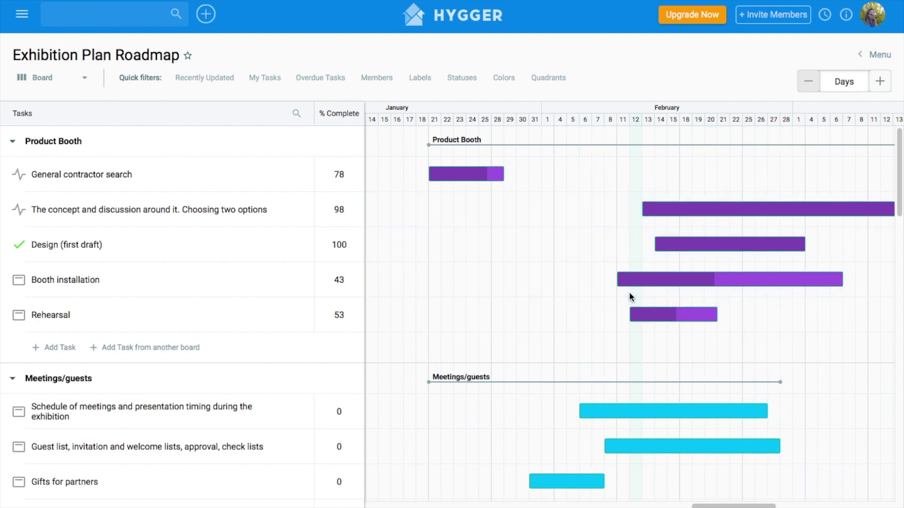
# Add a Followed by dependency from General contractor search to Booth installation
pyautogui.click(282, 186)
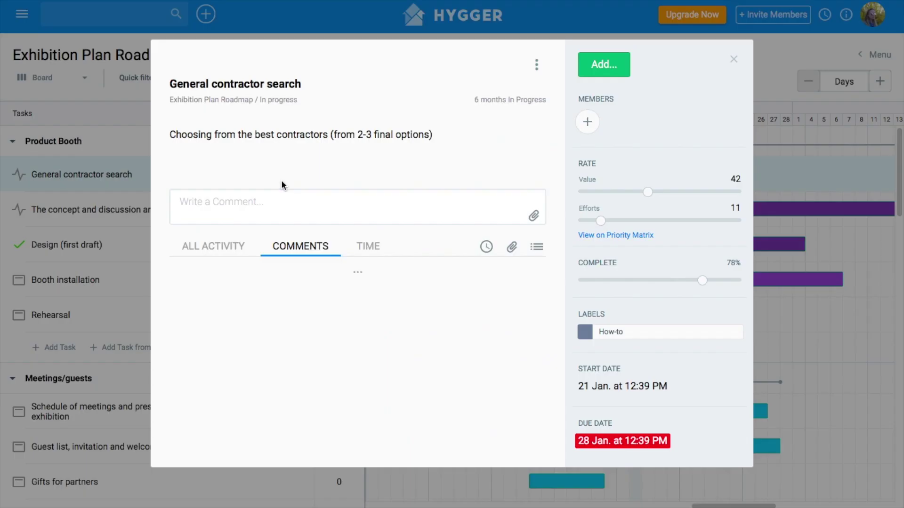
pyautogui.click(610, 69)
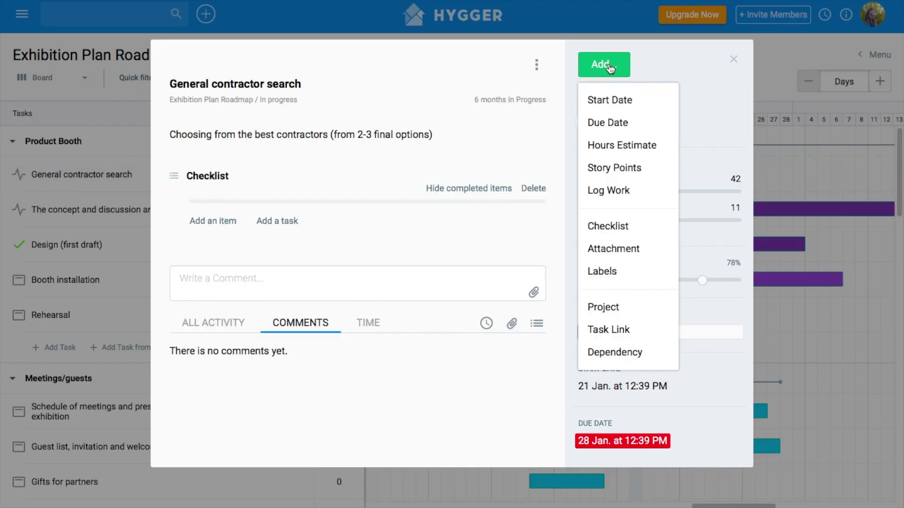
pyautogui.click(626, 353)
pyautogui.click(656, 152)
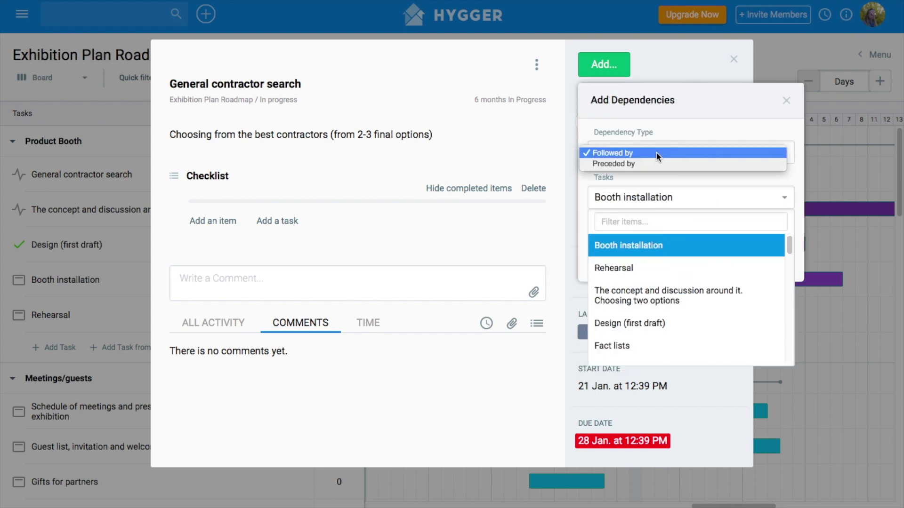
pyautogui.click(645, 177)
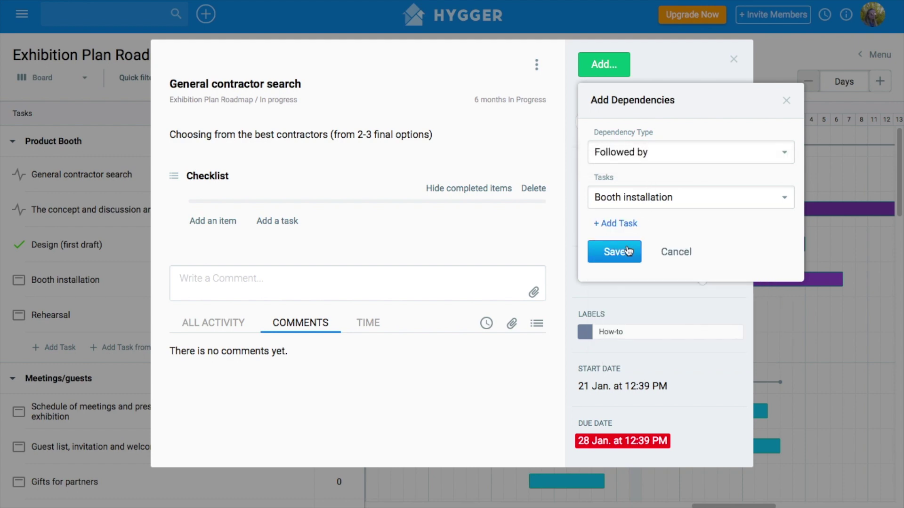
pyautogui.click(627, 251)
pyautogui.click(733, 61)
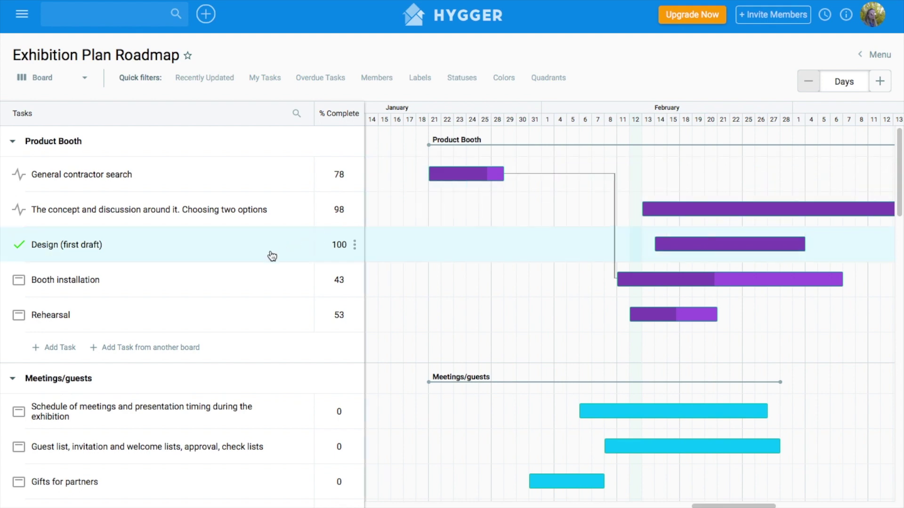
pyautogui.scroll(-1, 269, 254)
pyautogui.scroll(-4, 265, 261)
pyautogui.scroll(-8, 265, 260)
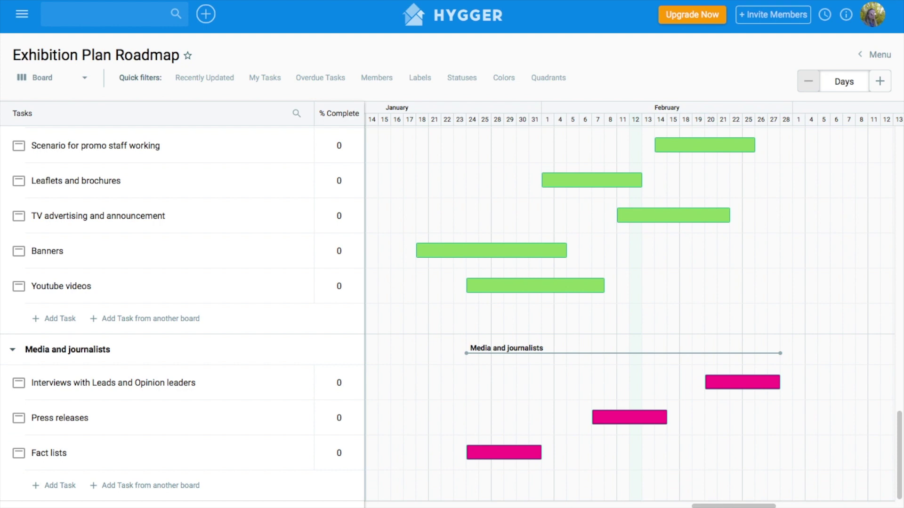
# Add the Contact Sales task from Team tasks to the roadmap by pasting its link
pyautogui.click(60, 486)
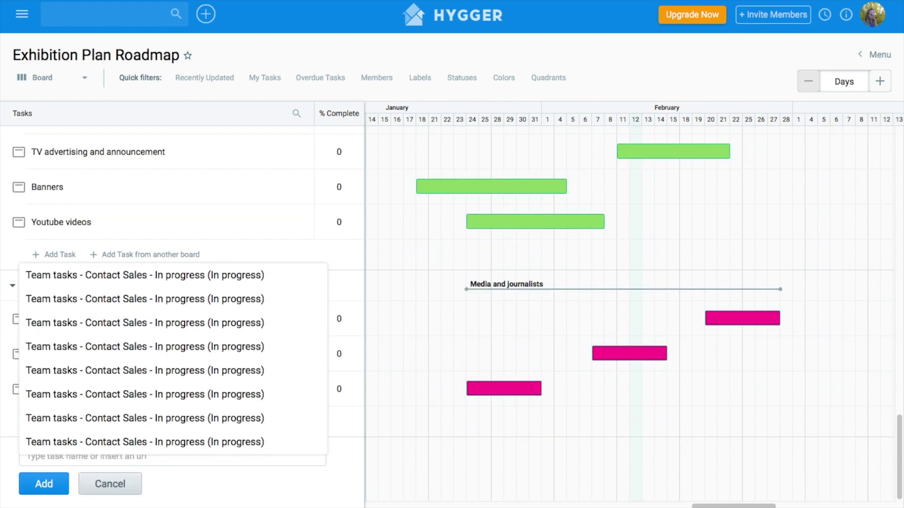
pyautogui.rightClick(178, 452)
pyautogui.click(195, 445)
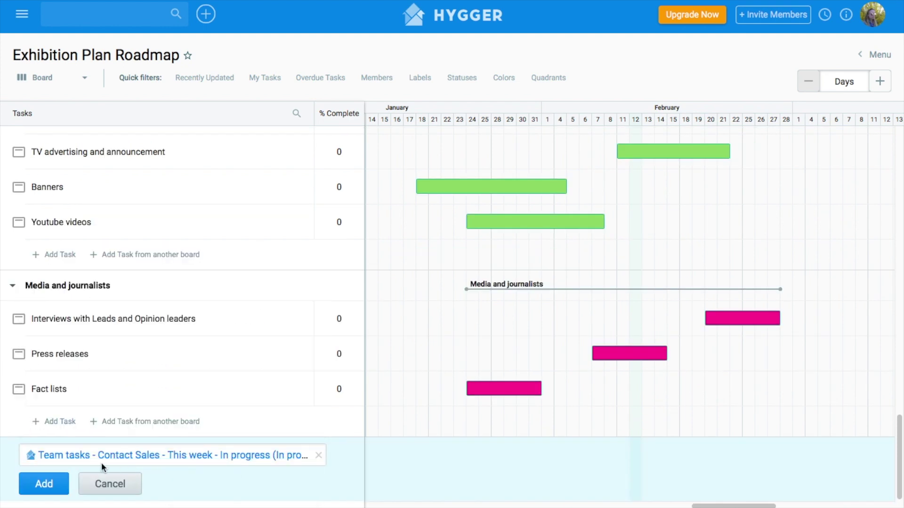
pyautogui.click(51, 485)
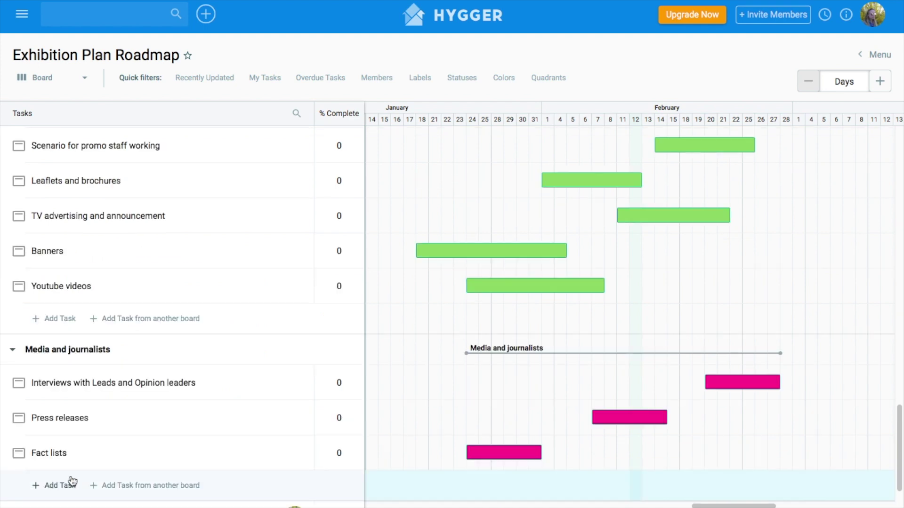